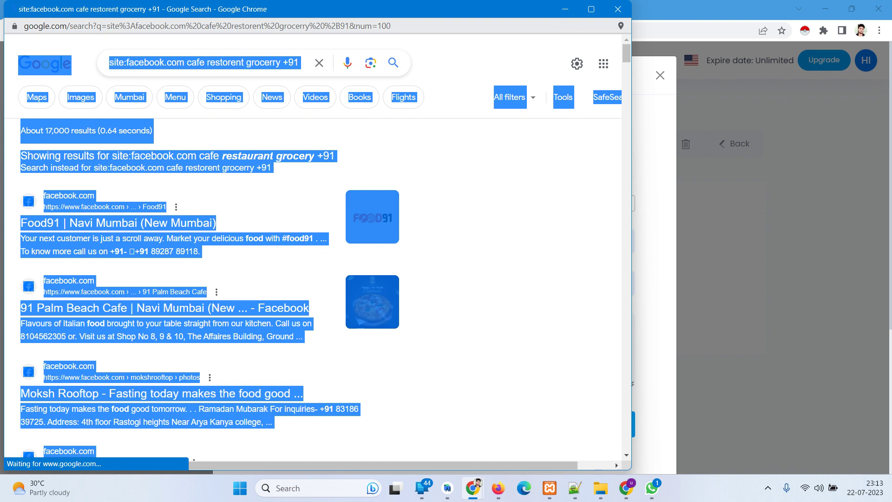
# Paste the copied first page of Google results into the import form's content field
pyautogui.click(563, 13)
pyautogui.hotkey('ctrl', 'v')
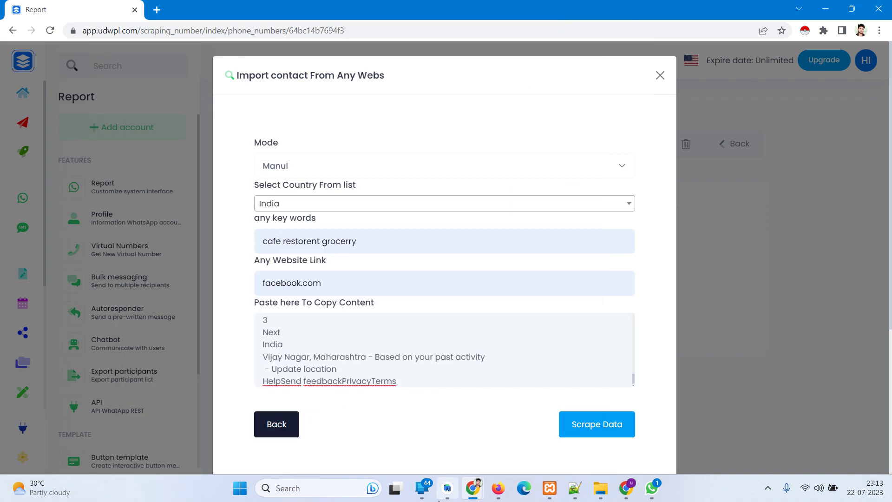
# Copy the entire second page of Google results and add it to the import form's content field
pyautogui.moveTo(473, 488)
pyautogui.click(659, 418)
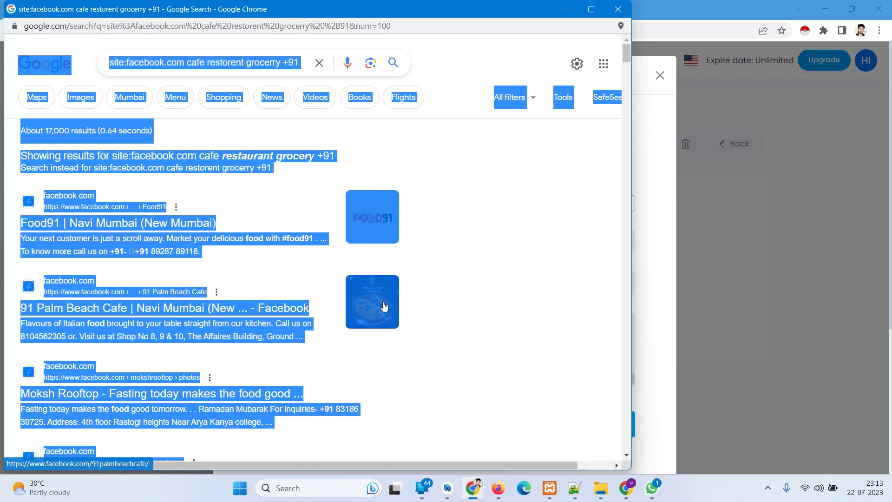
pyautogui.moveTo(627, 57); pyautogui.dragTo(626, 443)
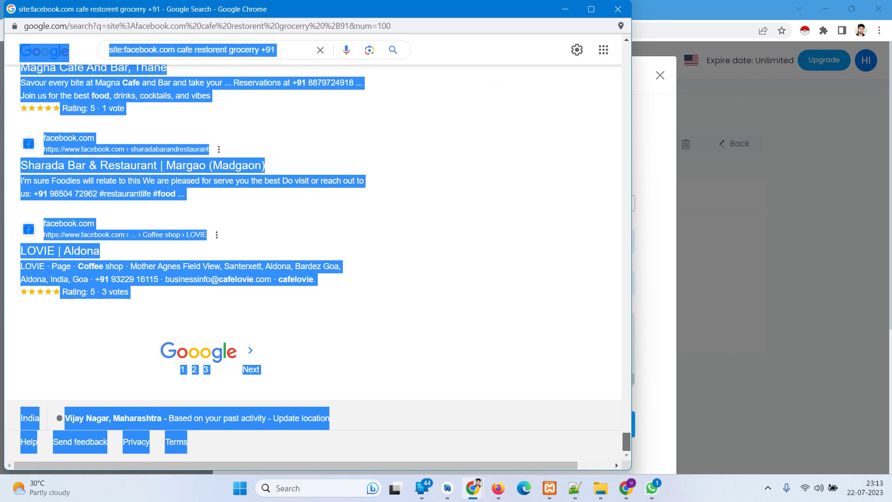
pyautogui.click(361, 358)
pyautogui.click(197, 370)
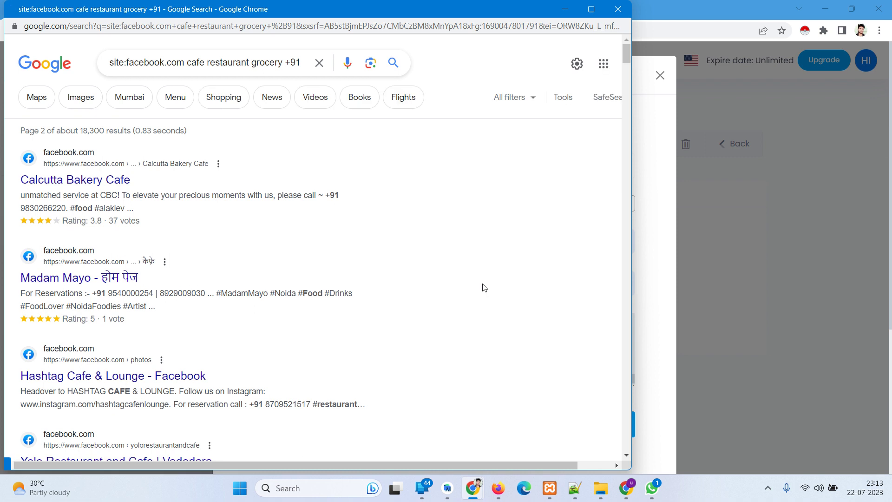
pyautogui.hotkey('ctrl', 'a')
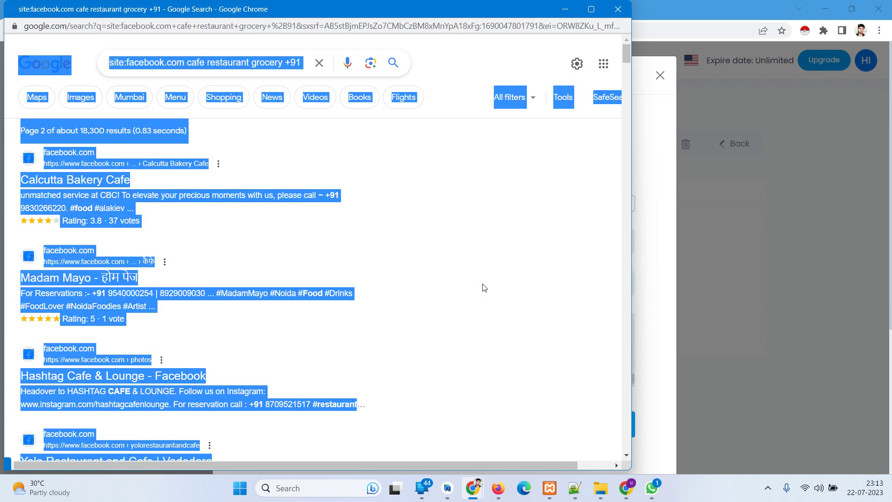
pyautogui.hotkey('ctrl', 'c')
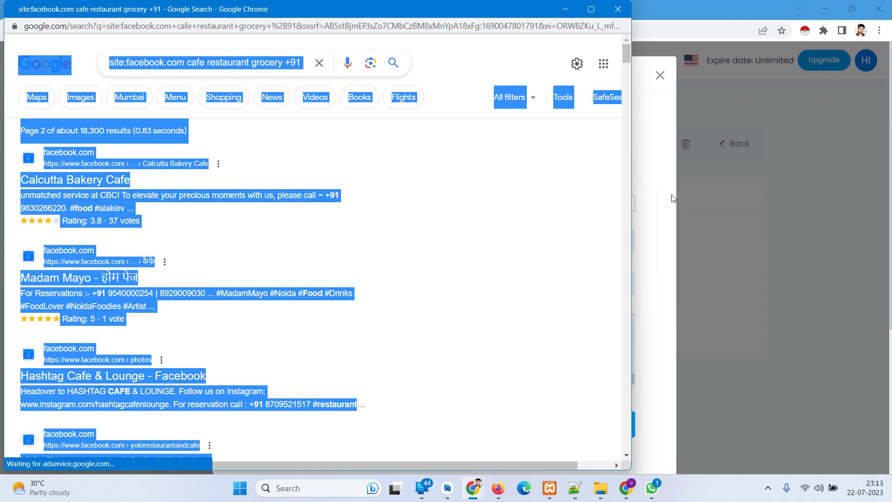
pyautogui.hotkey('alt', 'Tab')
pyautogui.hotkey('ctrl', 'v')
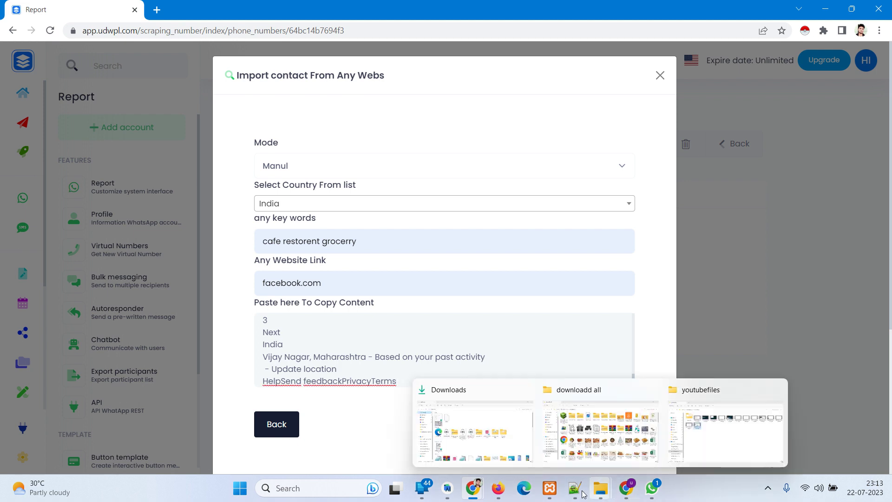
# Copy the entire third page of Google results and add it to the import form's content field
pyautogui.moveTo(483, 491)
pyautogui.click(669, 418)
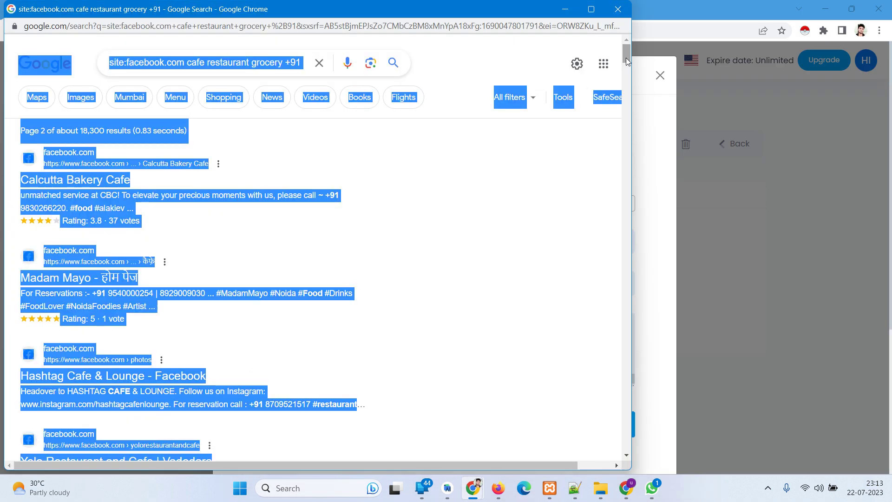
pyautogui.moveTo(626, 53); pyautogui.dragTo(627, 446)
pyautogui.moveTo(575, 487)
pyautogui.click(374, 312)
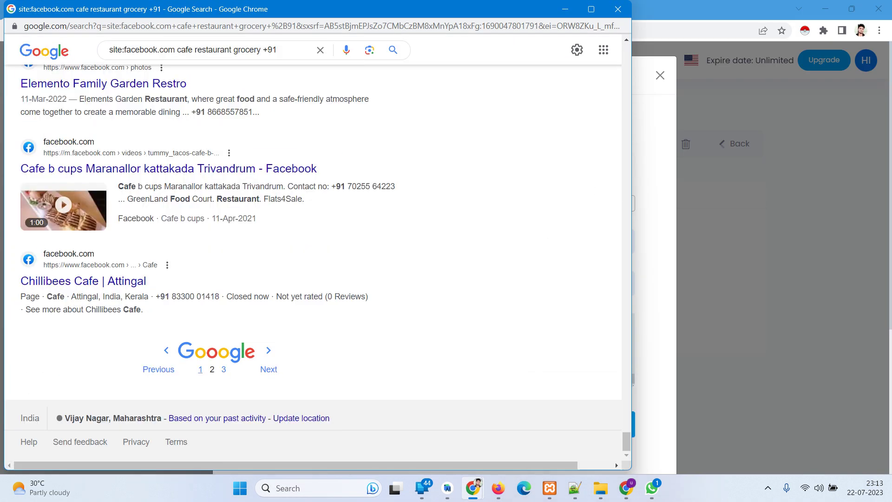
pyautogui.click(225, 370)
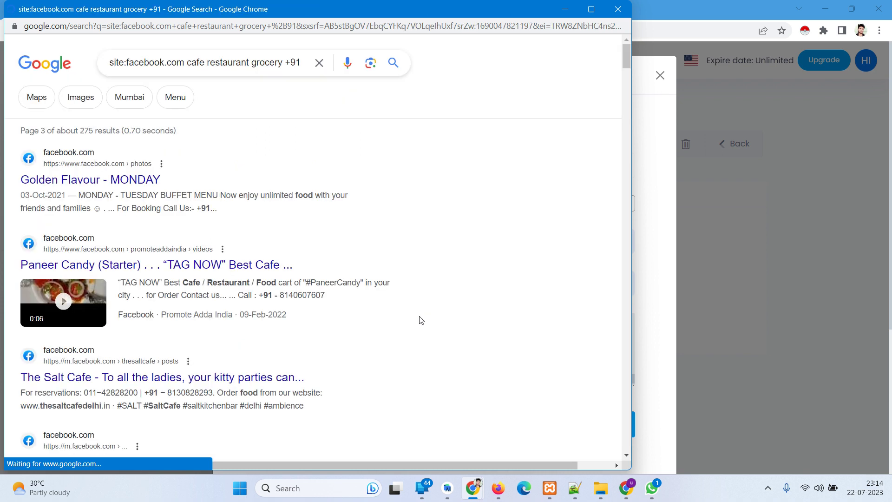
pyautogui.hotkey('ctrl', 'a')
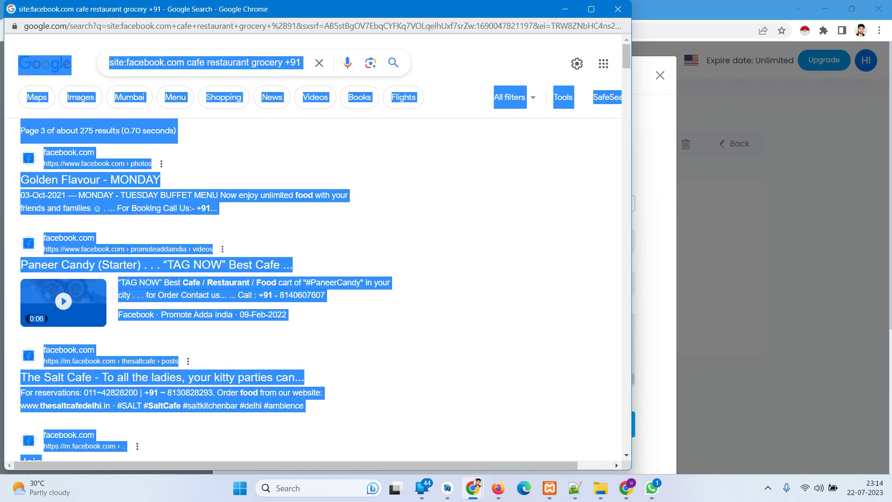
pyautogui.click(565, 9)
pyautogui.hotkey('ctrl', 'v')
# Scrape the phone numbers from the pasted content and submit them to the auto contact group
pyautogui.click(604, 427)
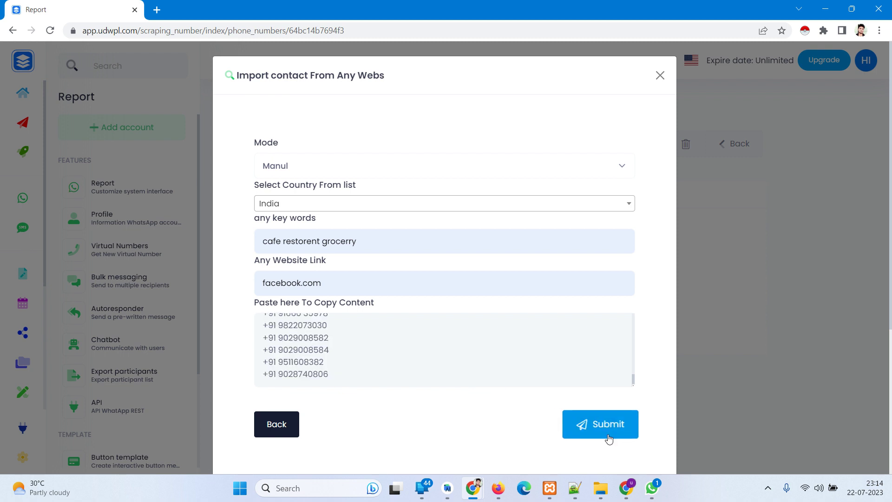
pyautogui.hotkey('ctrl', 'a')
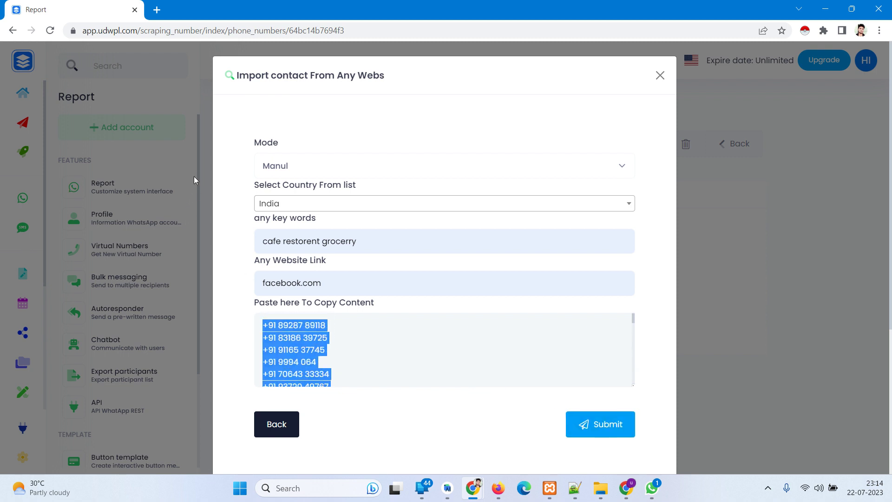
pyautogui.click(596, 428)
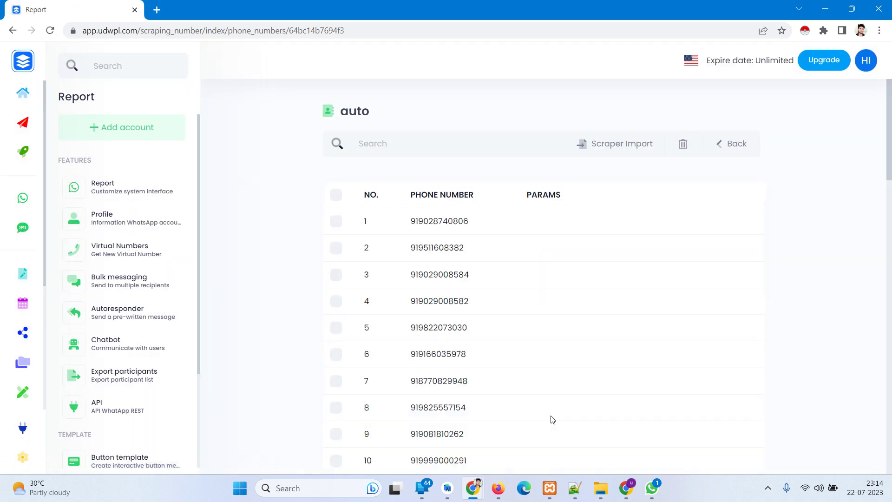
# Review the imported phone numbers on the first and last pages of the auto group
pyautogui.scroll(-20, 890, 166)
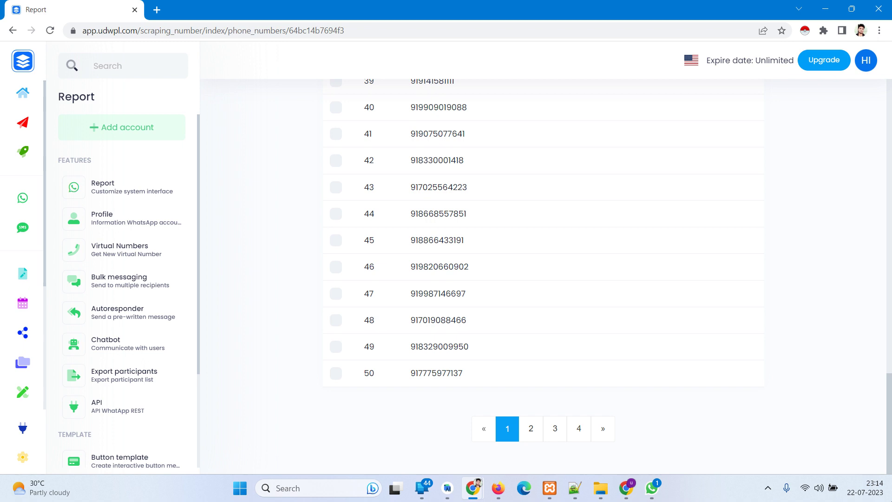
pyautogui.click(579, 428)
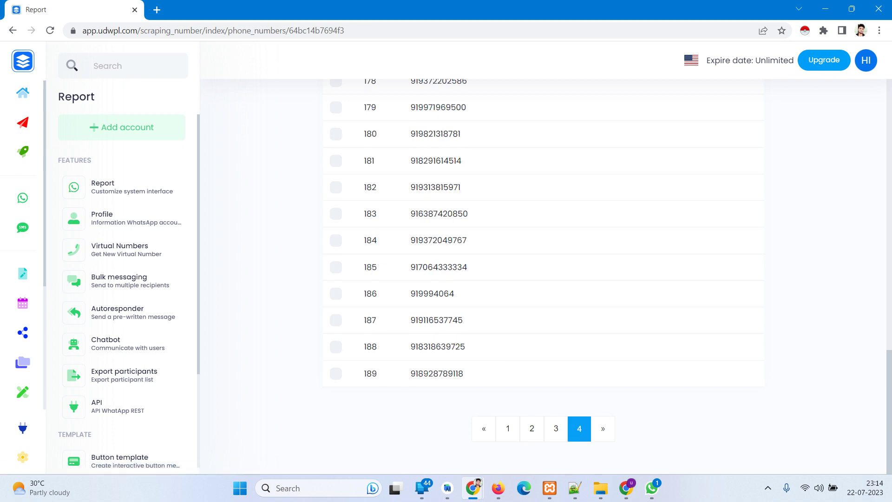
pyautogui.moveTo(423, 373); pyautogui.dragTo(489, 380)
pyautogui.scroll(15, 841, 407)
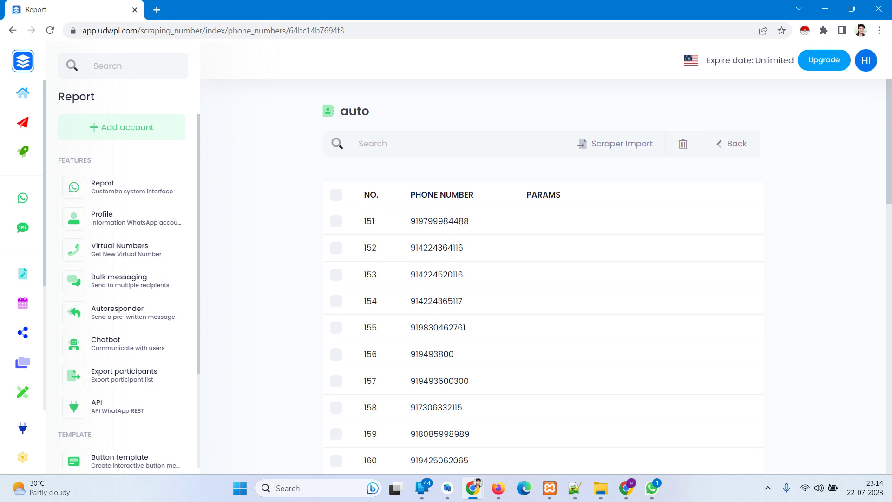
# Check the auto group's contact count in the scraper contacts overview, then reopen the group and look through its pages of numbers
pyautogui.click(731, 140)
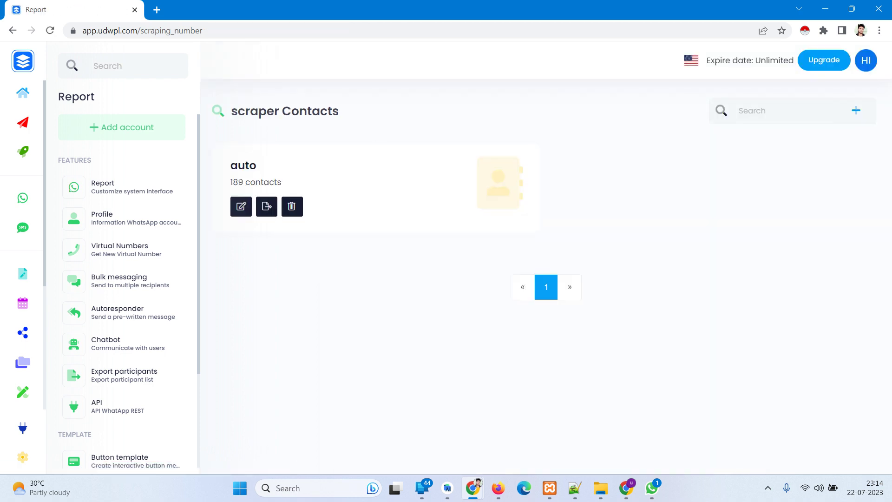
pyautogui.moveTo(233, 182); pyautogui.dragTo(264, 182)
pyautogui.click(264, 208)
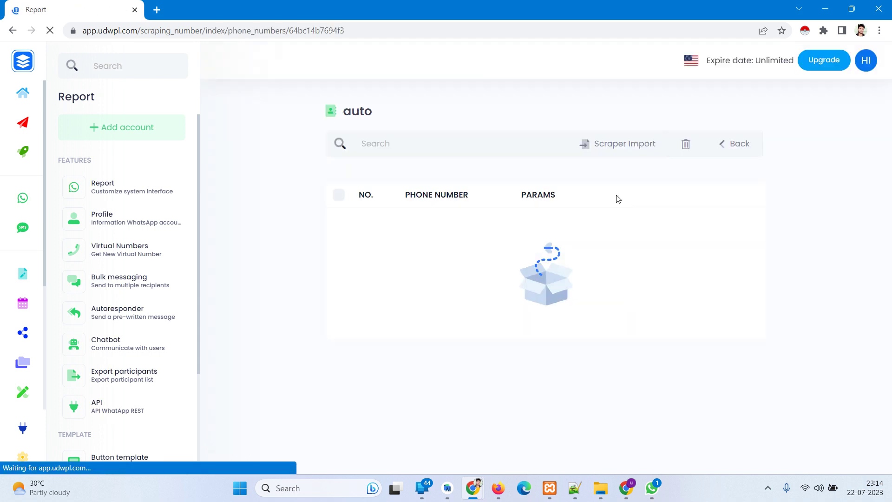
pyautogui.moveTo(891, 149); pyautogui.dragTo(829, 450)
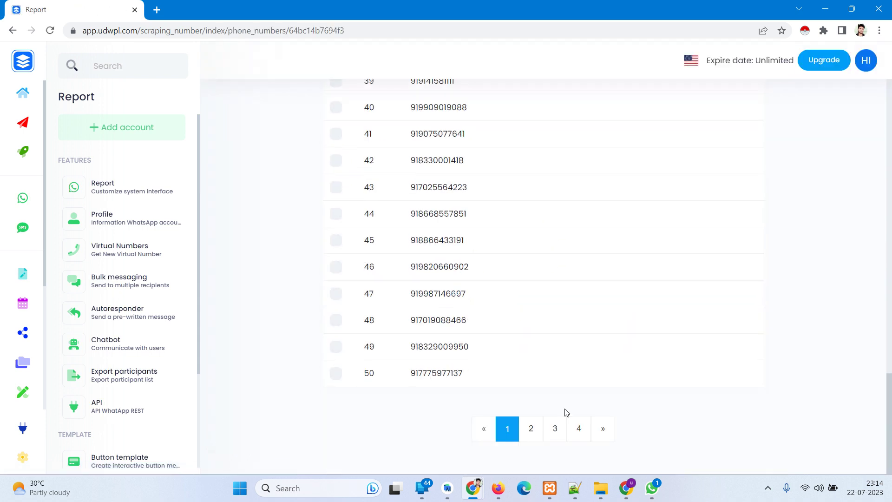
pyautogui.click(531, 439)
pyautogui.click(557, 435)
pyautogui.click(578, 429)
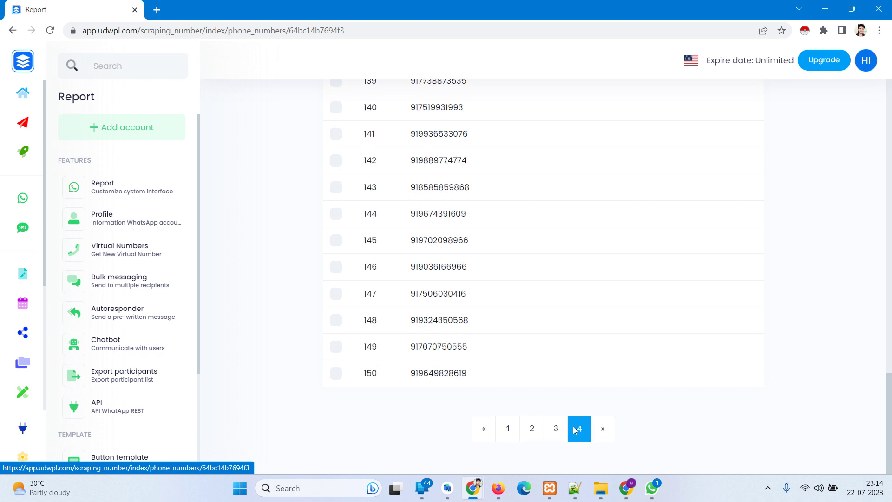
pyautogui.click(490, 430)
pyautogui.moveTo(889, 353); pyautogui.dragTo(890, 426)
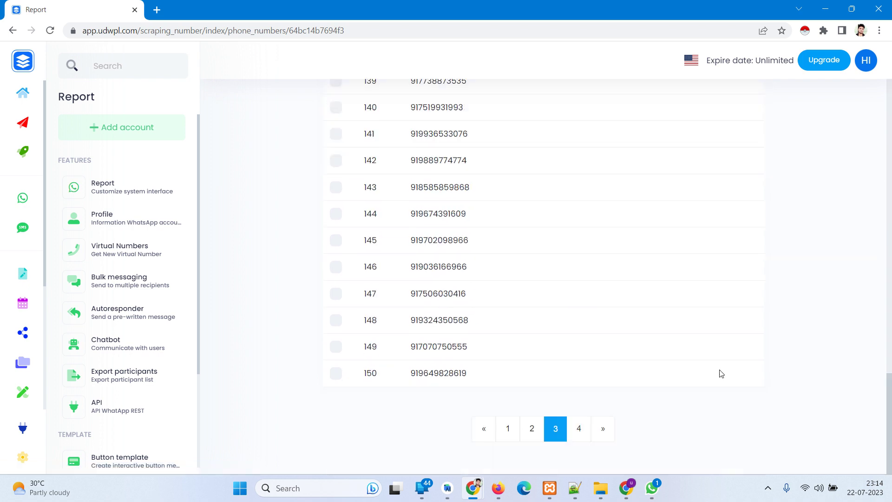
pyautogui.click(501, 433)
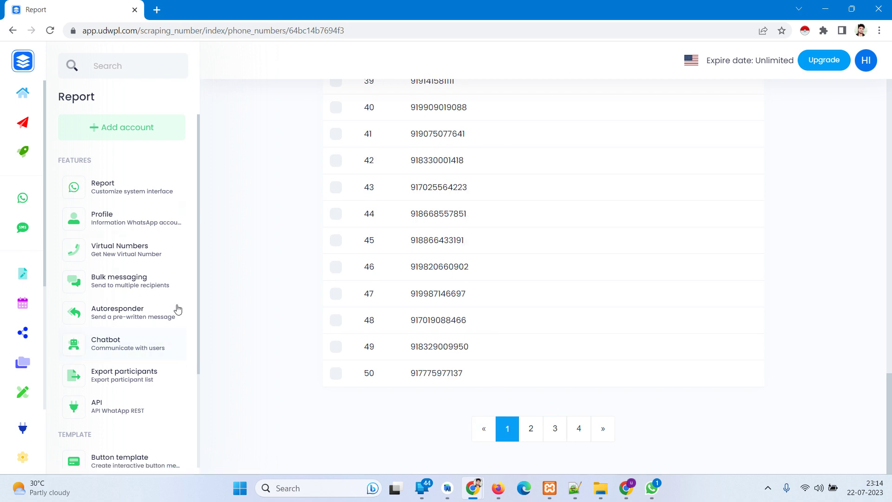
# Start a new bulk messaging campaign and select the first Zebyoo WhatsApp account as sender
pyautogui.click(136, 278)
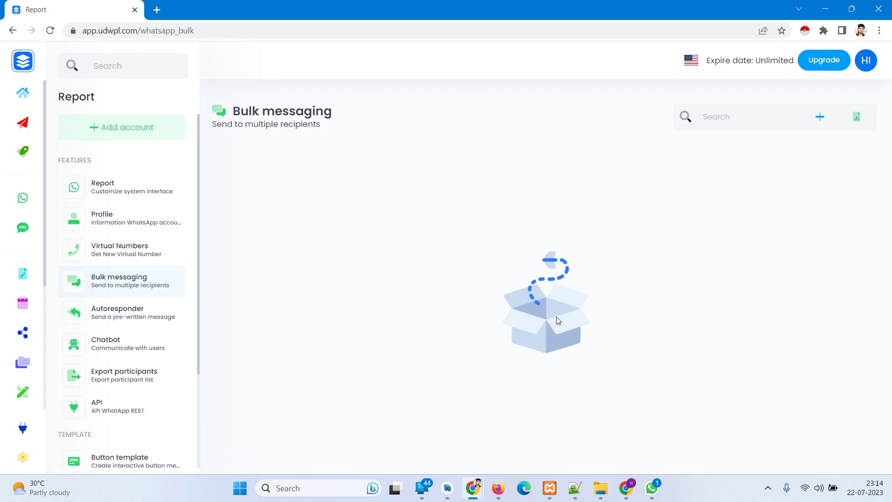
pyautogui.click(823, 119)
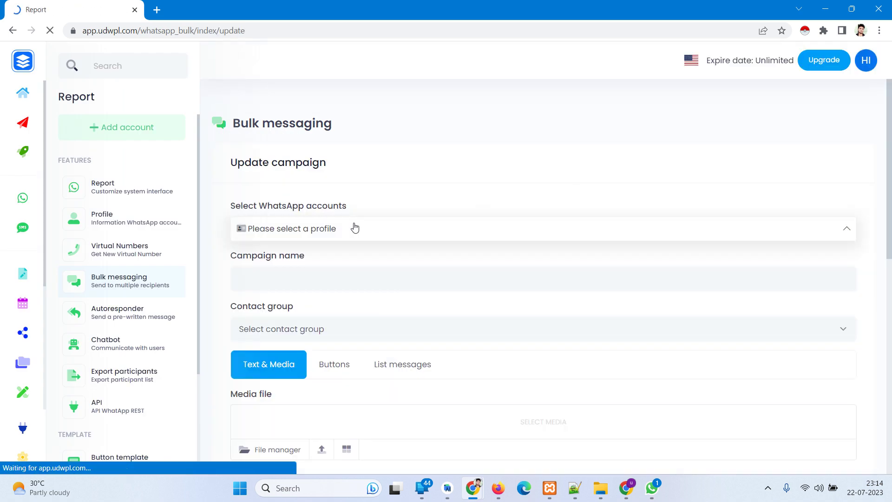
pyautogui.click(354, 228)
pyautogui.click(294, 289)
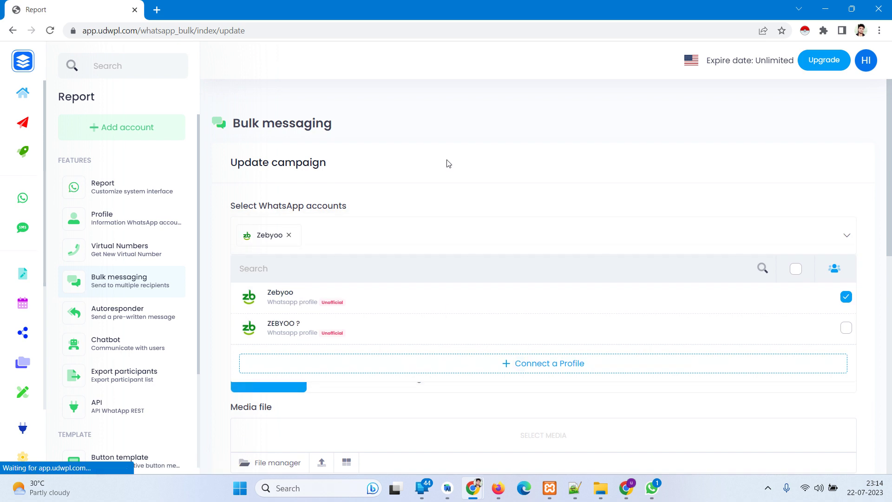
pyautogui.click(406, 217)
# Name the campaign india and assign the auto contact group to it
pyautogui.click(336, 284)
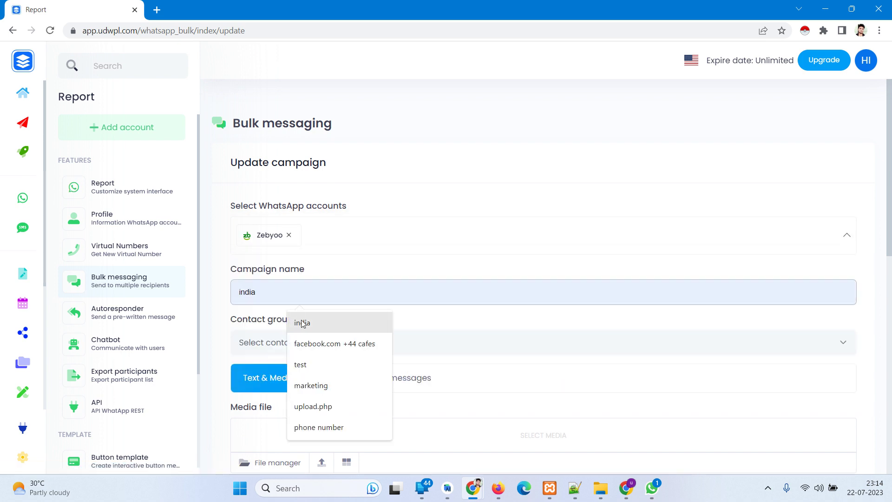
pyautogui.click(316, 319)
pyautogui.click(314, 346)
pyautogui.click(398, 370)
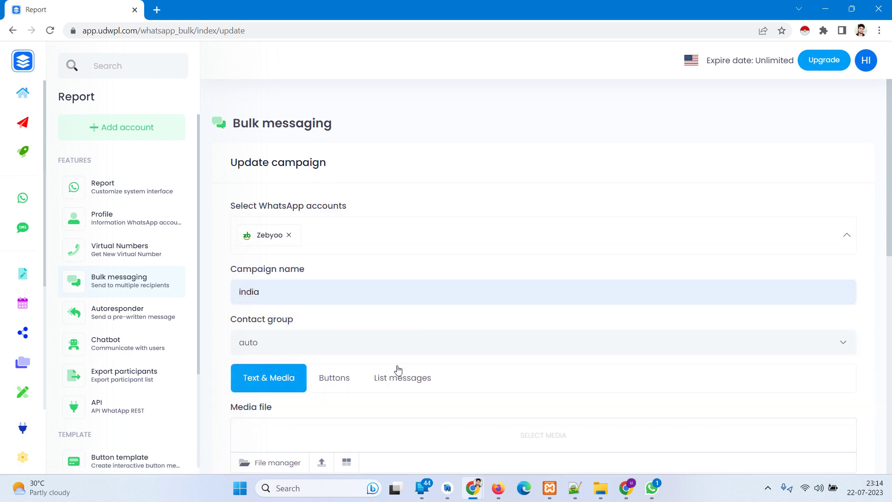
# Examine the campaign form's contact group, media, caption, message interval and schedule options
pyautogui.moveTo(889, 191); pyautogui.dragTo(889, 279)
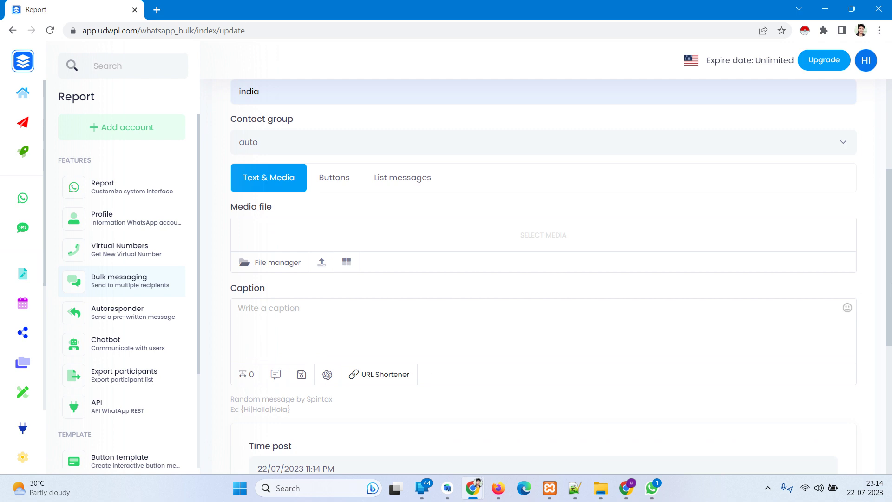
pyautogui.click(298, 140)
pyautogui.click(255, 175)
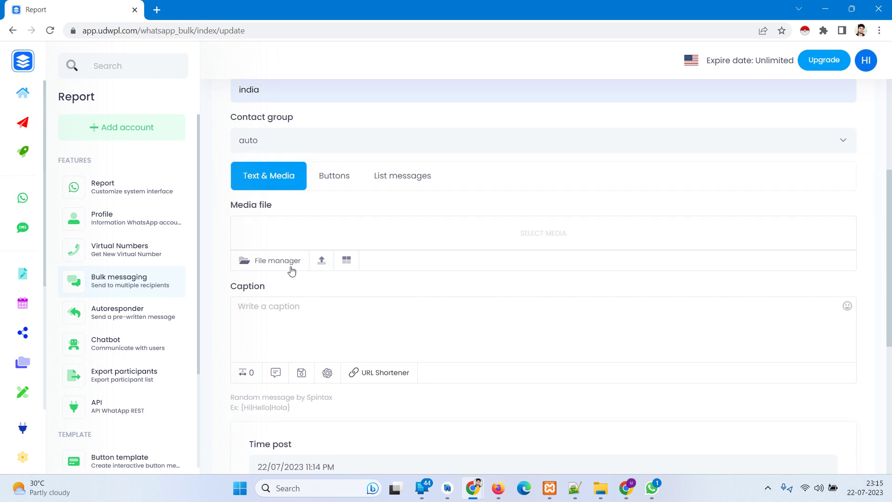
pyautogui.moveTo(891, 222); pyautogui.dragTo(890, 330)
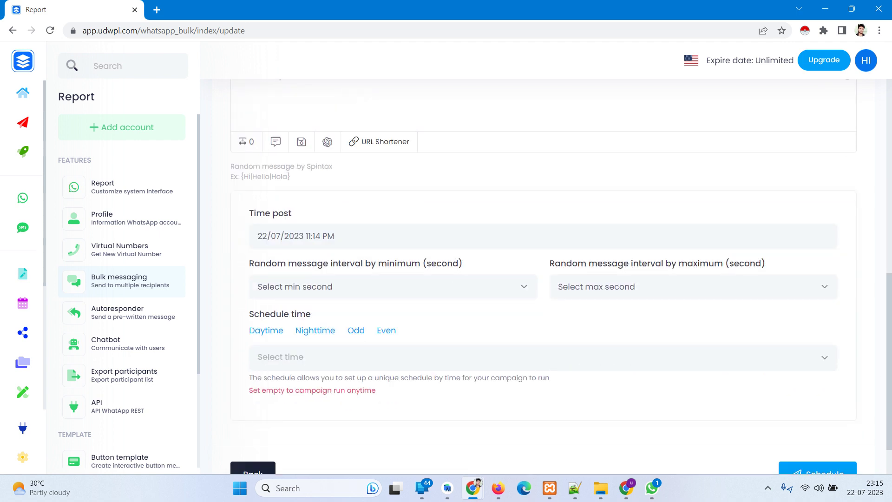
pyautogui.scroll(-2, 822, 448)
pyautogui.moveTo(890, 339); pyautogui.dragTo(852, 466)
pyautogui.scroll(15, 891, 378)
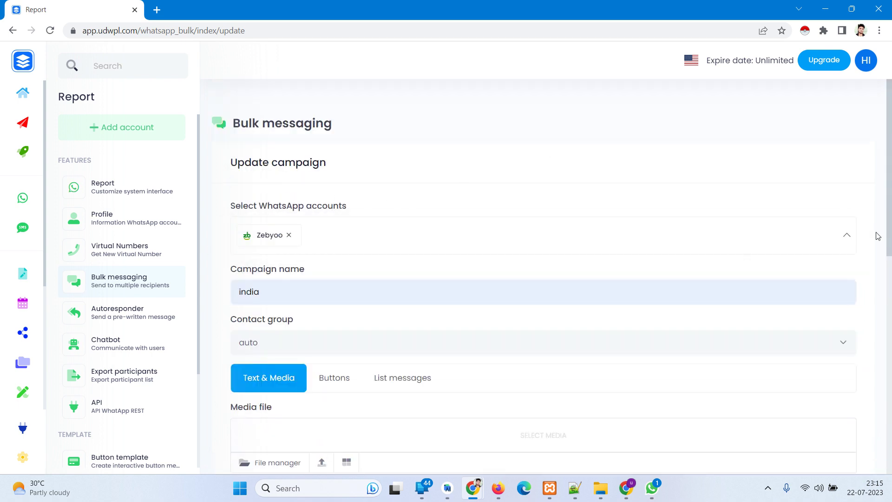
pyautogui.scroll(-5, 890, 236)
pyautogui.scroll(3, 890, 236)
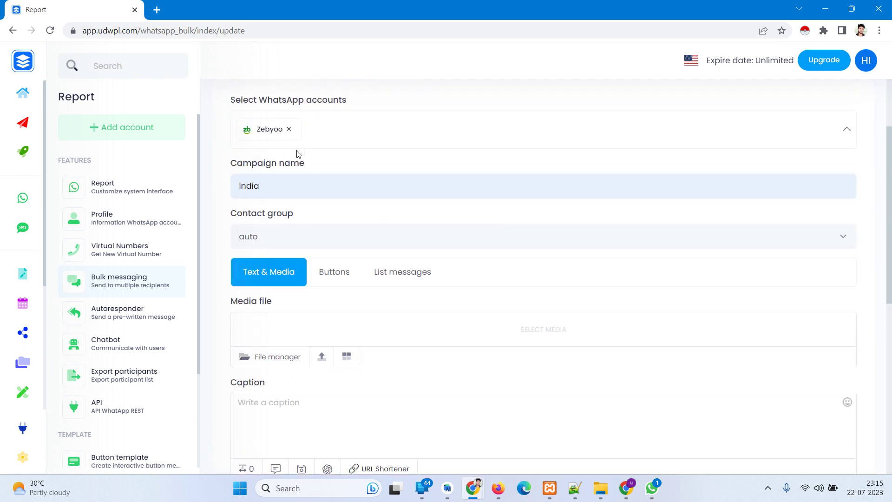
# Remove the Zebyoo WhatsApp account from the campaign's selected accounts
pyautogui.click(289, 130)
pyautogui.scroll(2, 890, 129)
pyautogui.scroll(1, 890, 128)
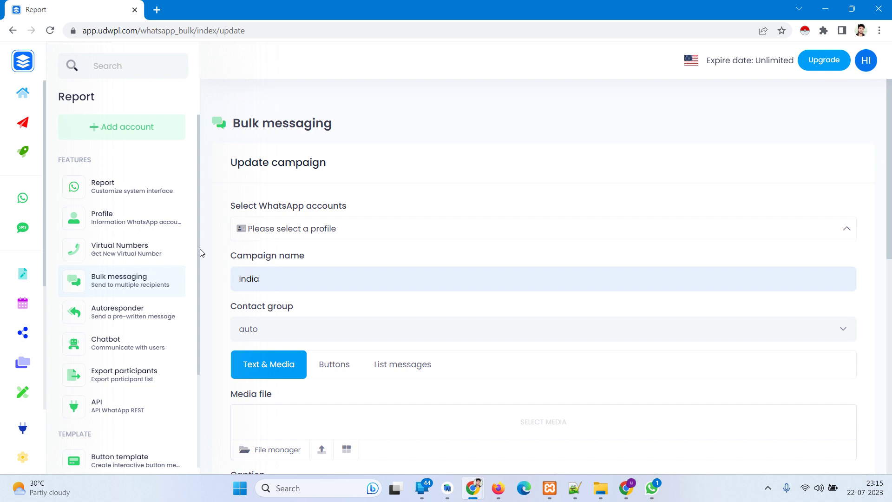
# Leave the campaign form and open the SMS report
pyautogui.scroll(-3, 194, 324)
pyautogui.click(37, 227)
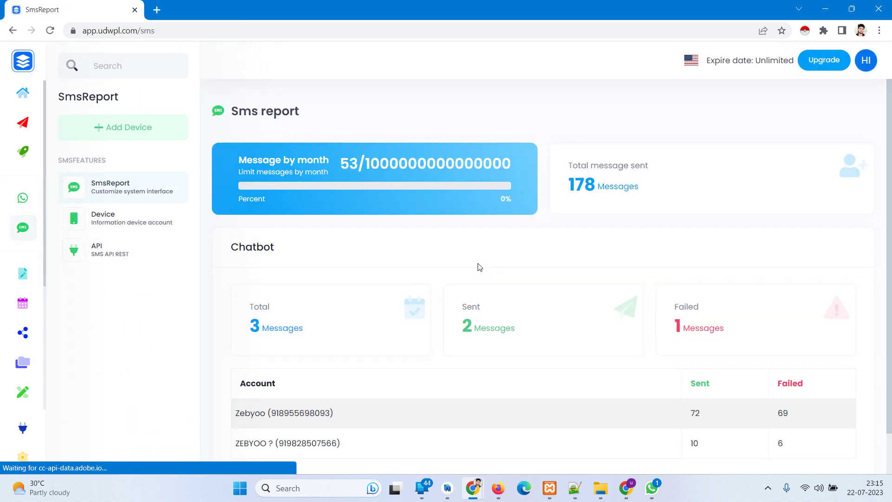
# Open the SMS device page and display the details of the vivo vivo 1935 device
pyautogui.click(109, 225)
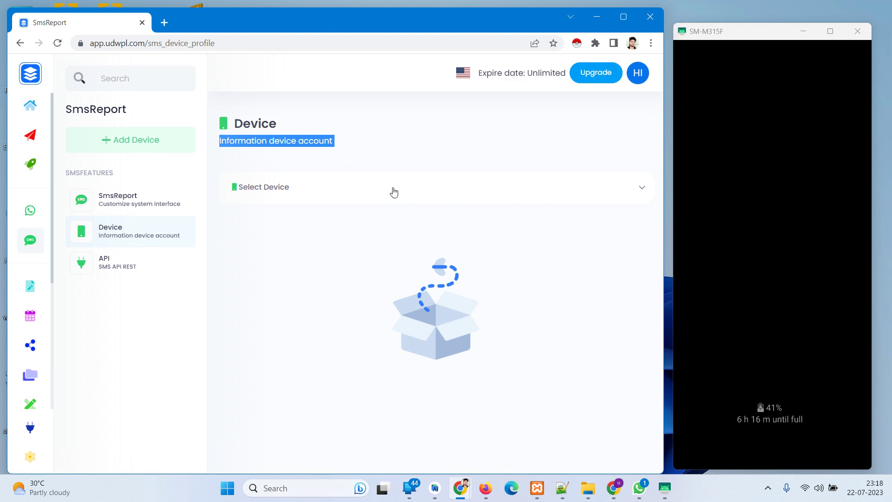
pyautogui.click(140, 209)
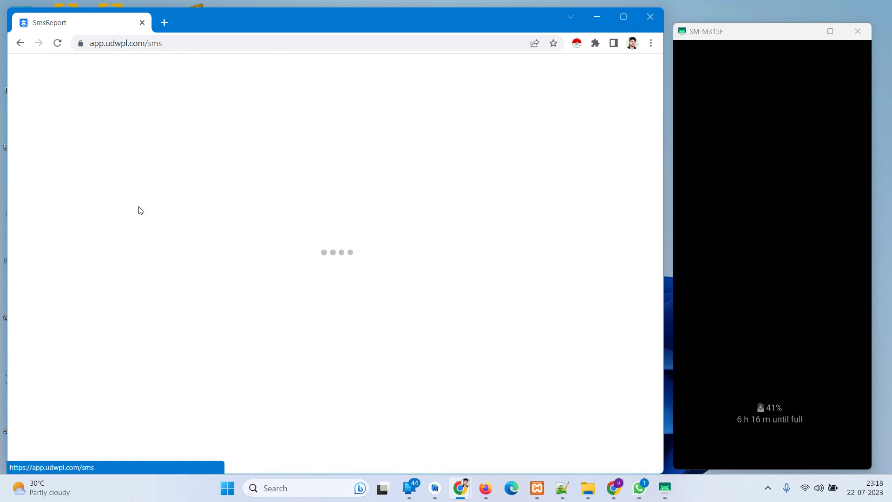
pyautogui.click(134, 229)
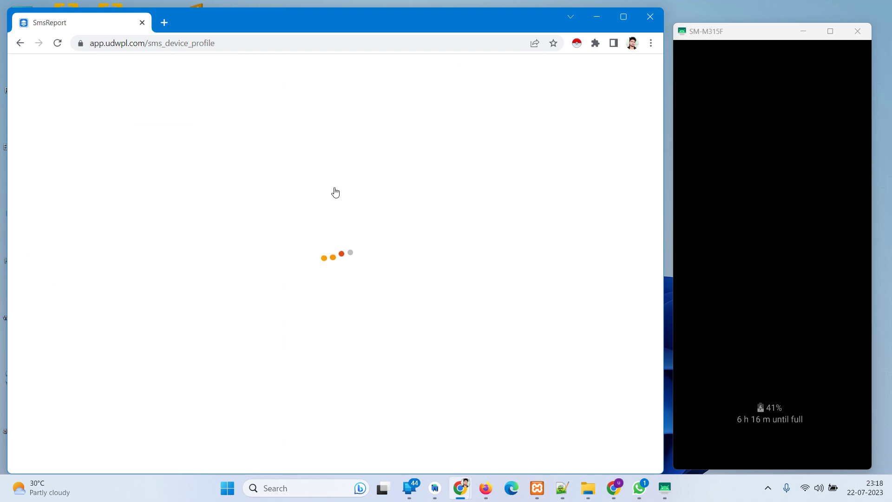
pyautogui.click(336, 191)
pyautogui.click(300, 238)
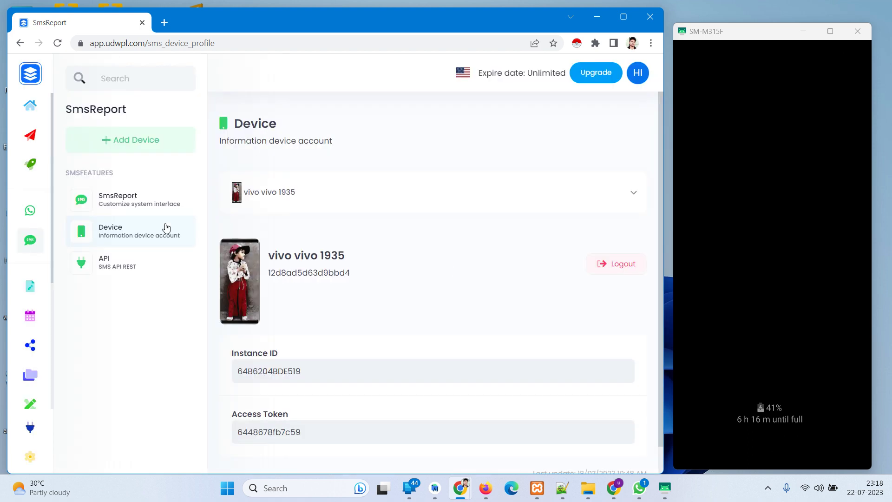
# Return to the empty device selection and start adding a new SMS device profile by QR code
pyautogui.click(135, 231)
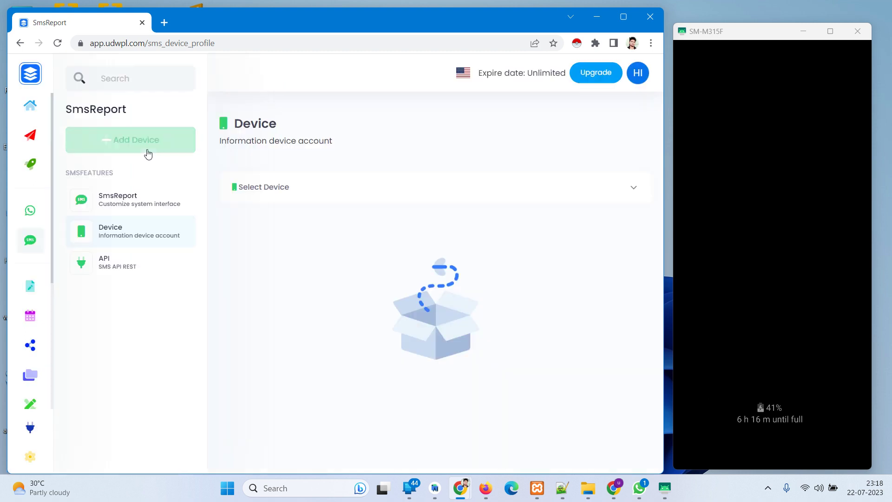
pyautogui.click(136, 140)
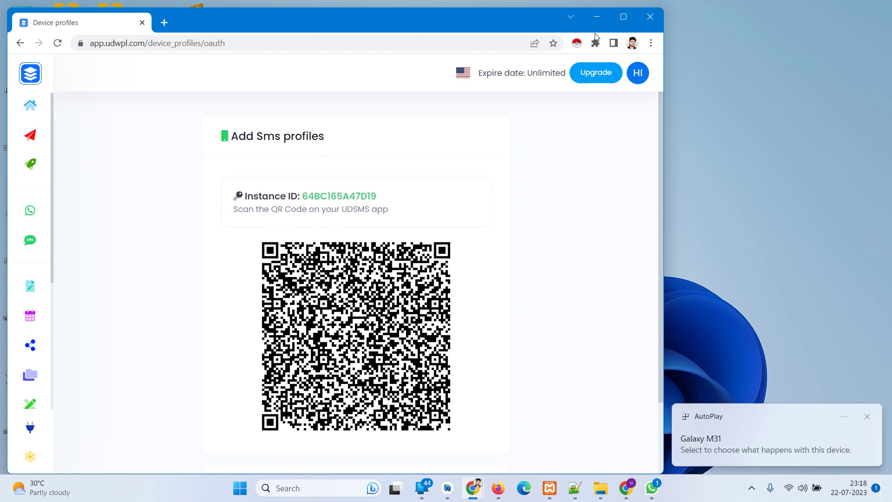
# Launch scrcpy to mirror the SM-M315F phone, place its window beside the browser and bring the QR code page back
pyautogui.click(597, 17)
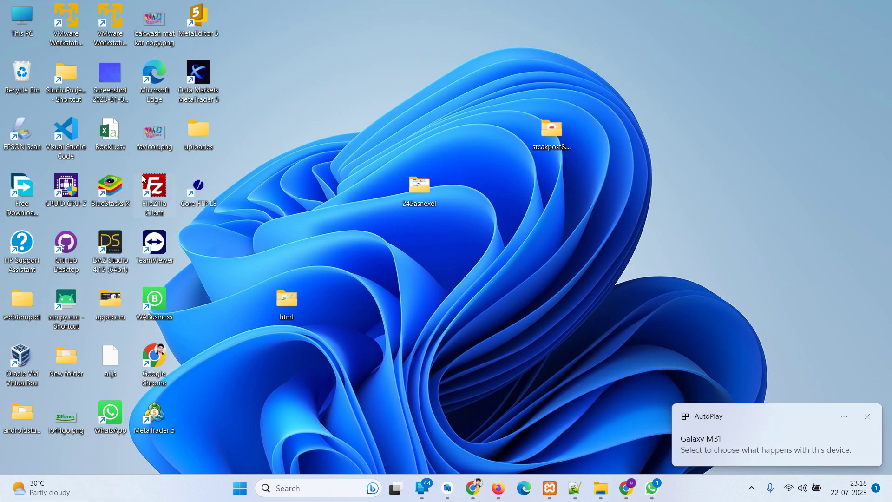
pyautogui.doubleClick(67, 306)
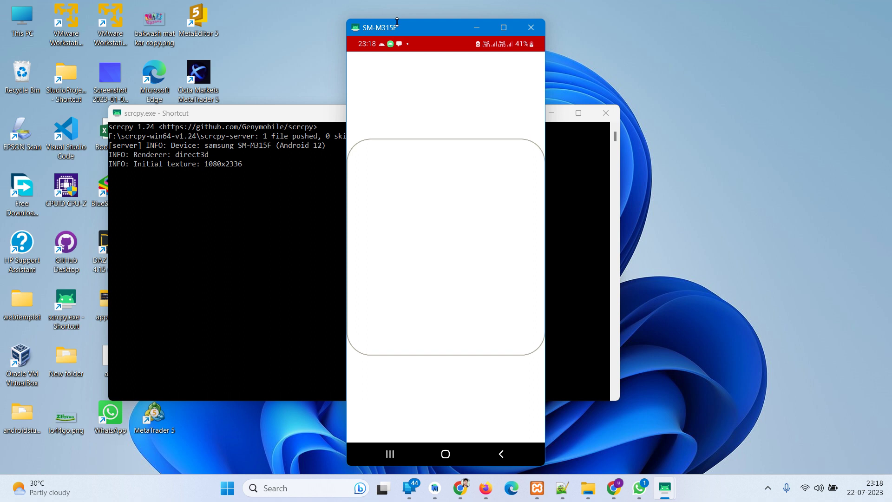
pyautogui.moveTo(396, 21); pyautogui.dragTo(748, 36)
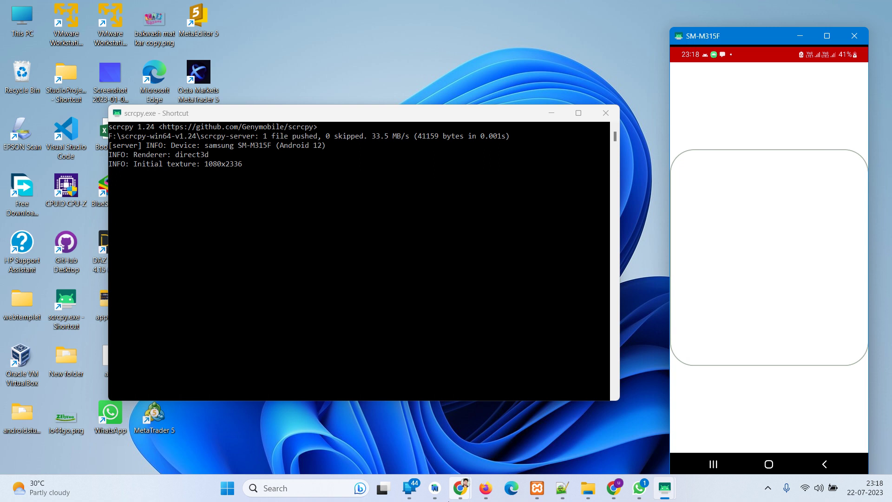
pyautogui.click(460, 488)
pyautogui.click(572, 432)
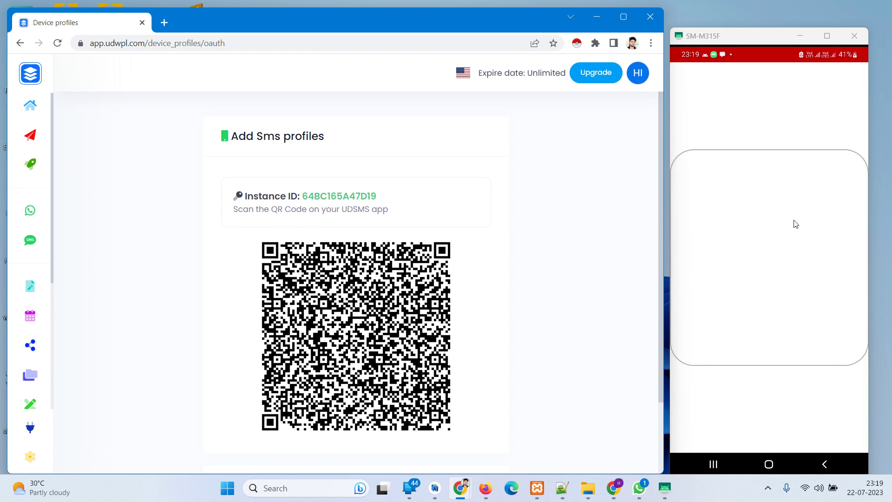
# Turn on Wi-Fi on the mirrored SM-M315F phone and open its app search
pyautogui.hotkey('alt', 'n')
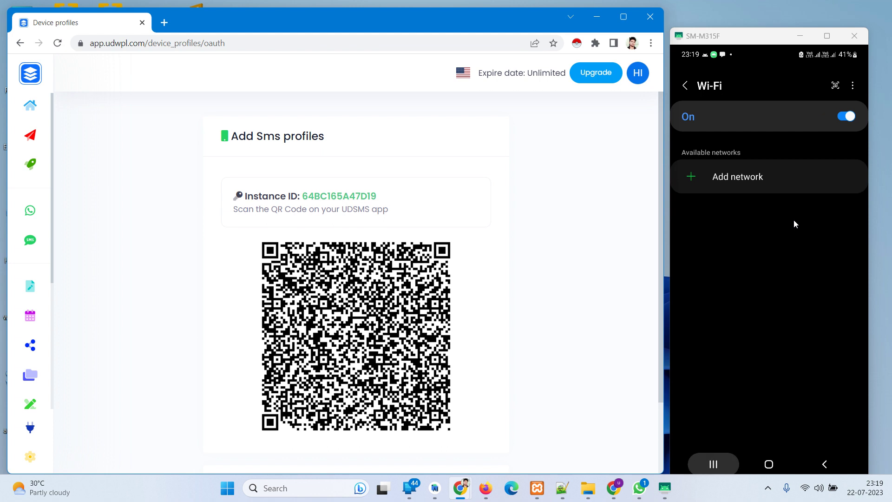
pyautogui.hotkey('alt', 's')
pyautogui.hotkey('alt', 's')
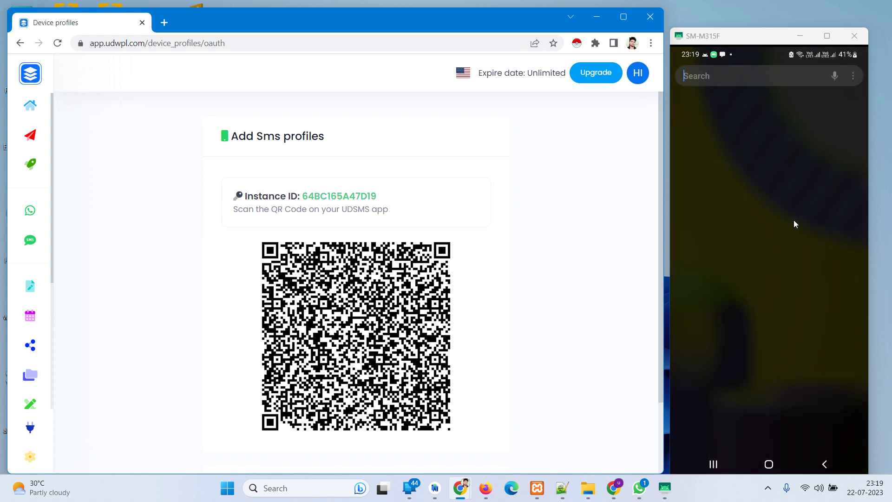
pyautogui.click(794, 224)
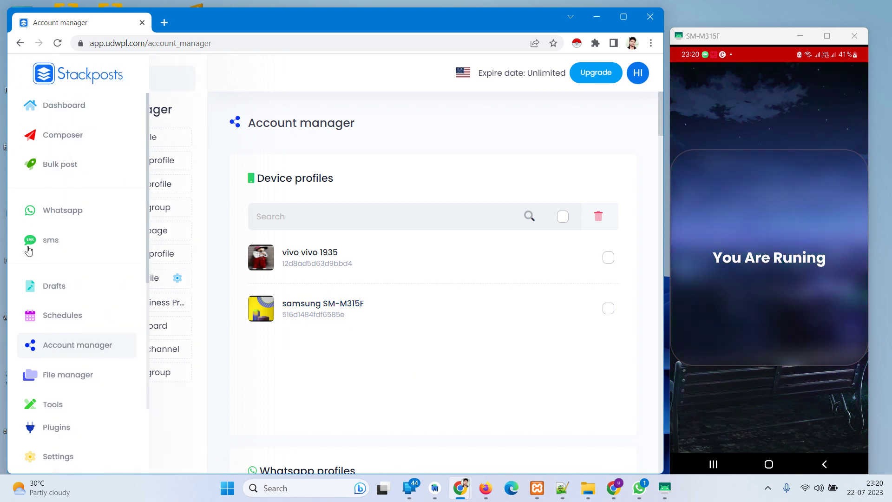
# Leave the account manager for the SMS device page and display the samsung SM-M315F device's details
pyautogui.moveTo(17, 321)
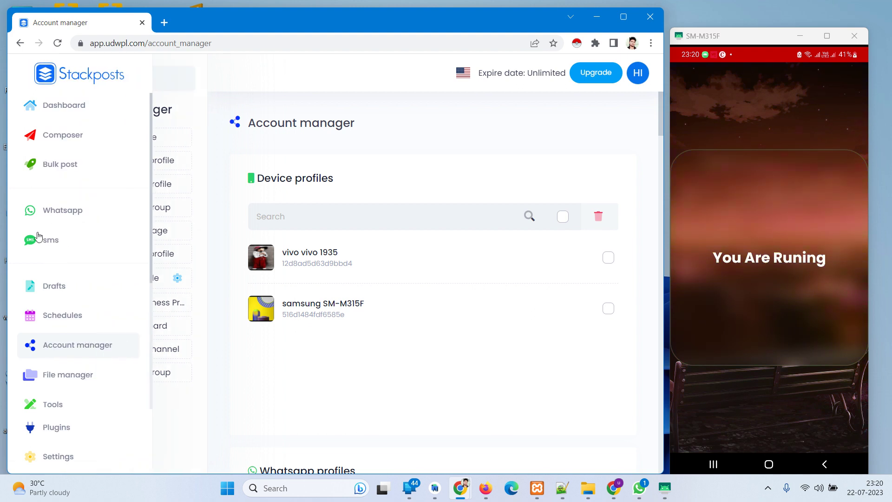
pyautogui.click(48, 244)
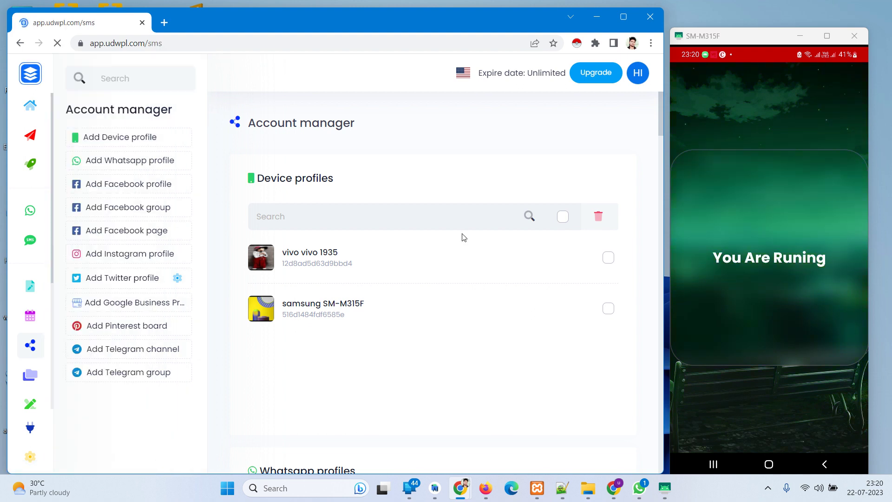
pyautogui.click(163, 238)
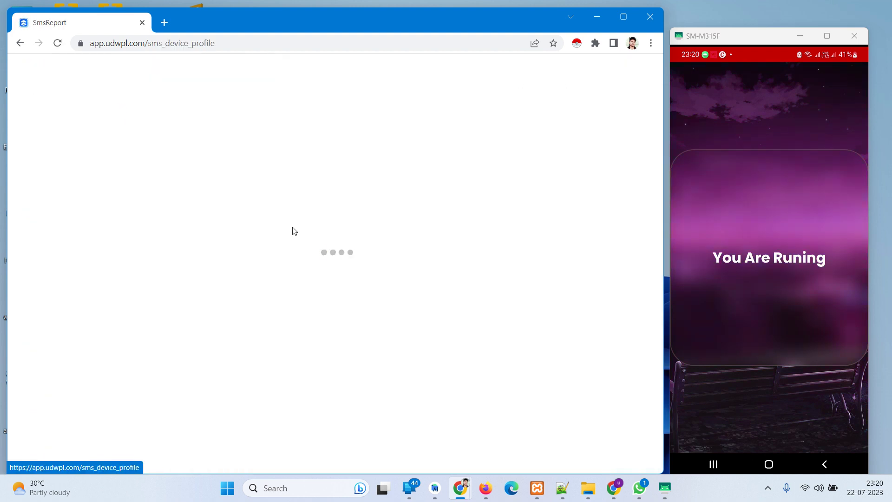
pyautogui.click(433, 187)
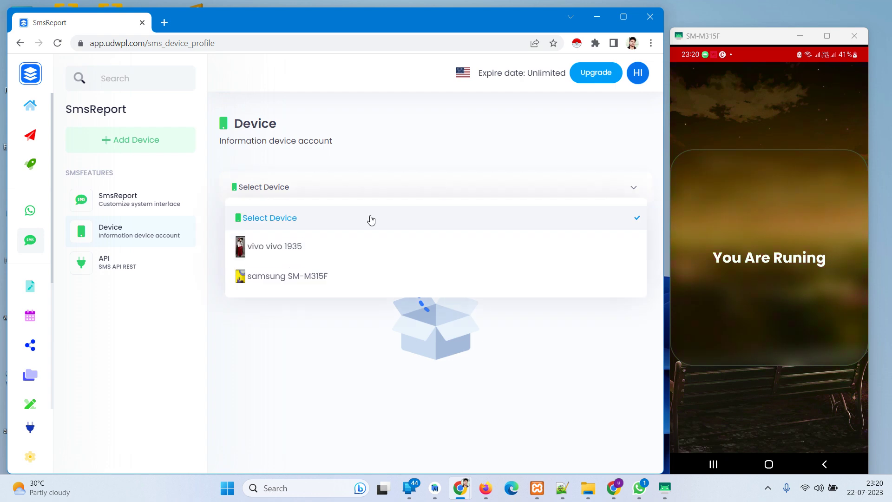
pyautogui.click(304, 281)
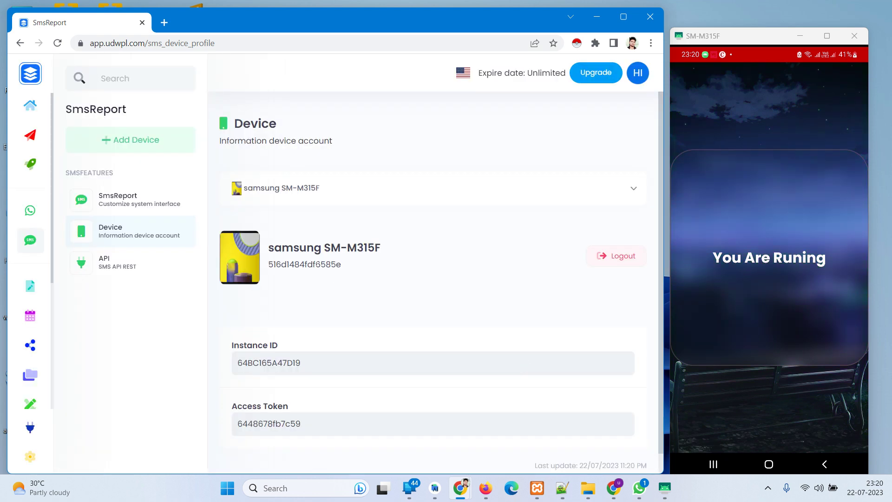
# Examine the samsung SM-M315F device's name, instance ID and access token
pyautogui.moveTo(268, 248); pyautogui.dragTo(391, 250)
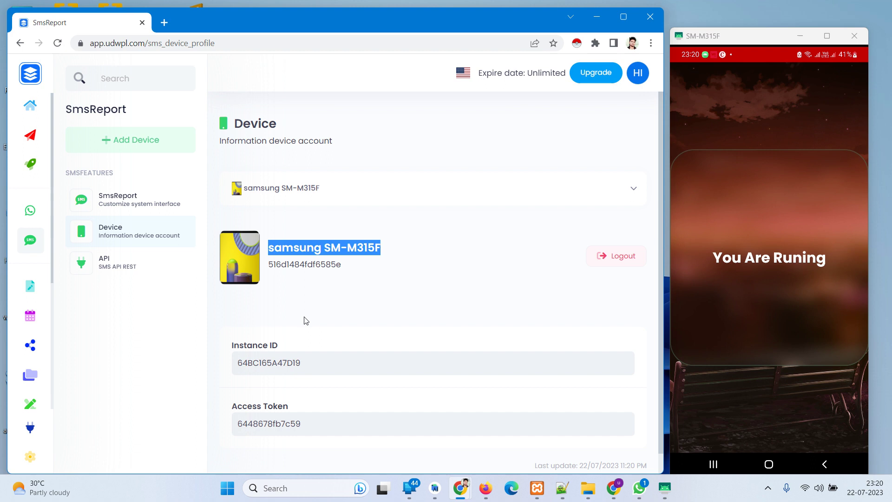
pyautogui.doubleClick(250, 363)
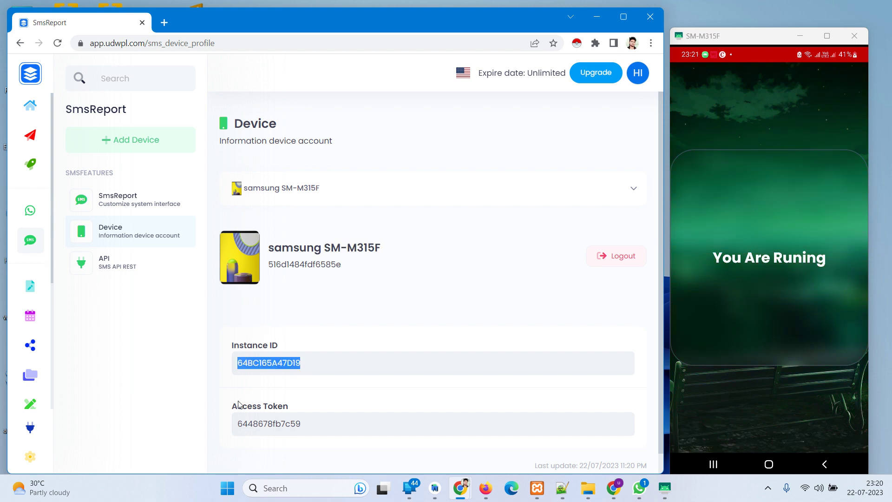
pyautogui.doubleClick(274, 423)
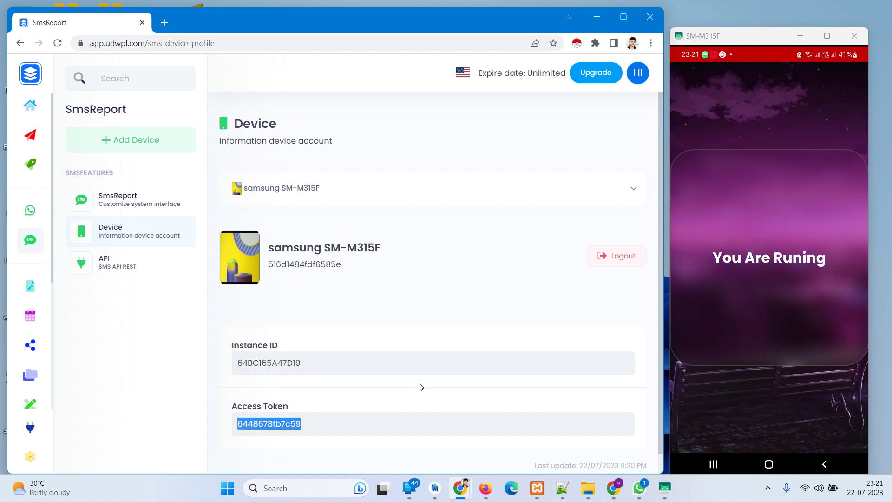
pyautogui.click(317, 259)
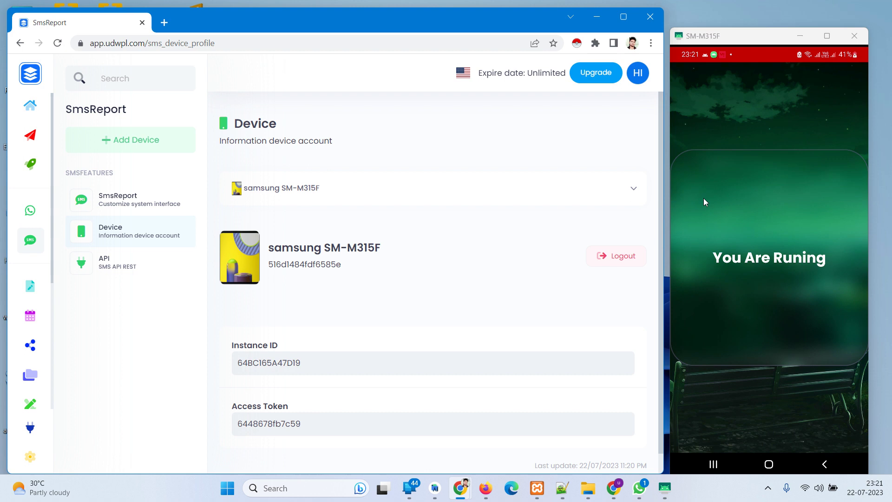
# Reload the SMS device page and select the samsung SM-M315F device again
pyautogui.click(109, 224)
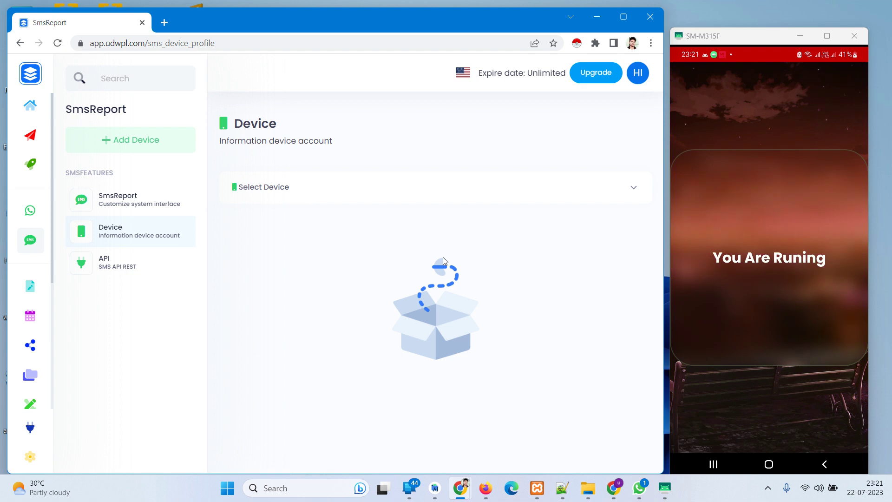
pyautogui.click(408, 200)
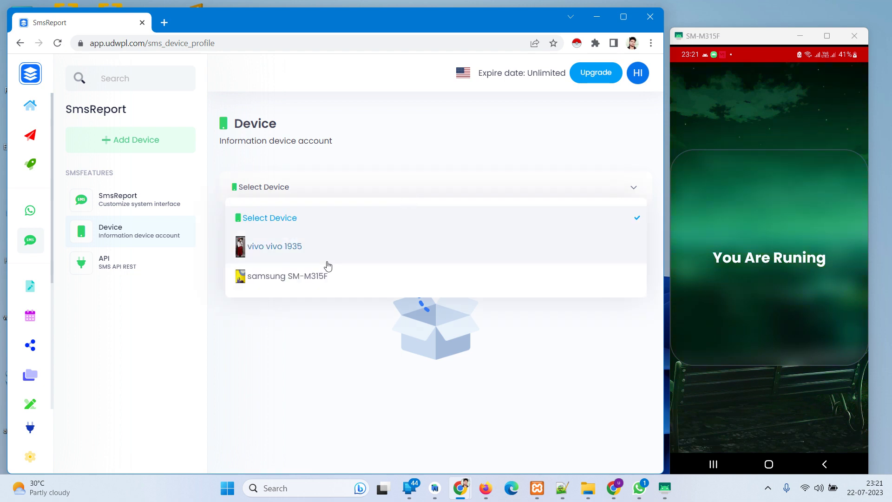
pyautogui.click(315, 278)
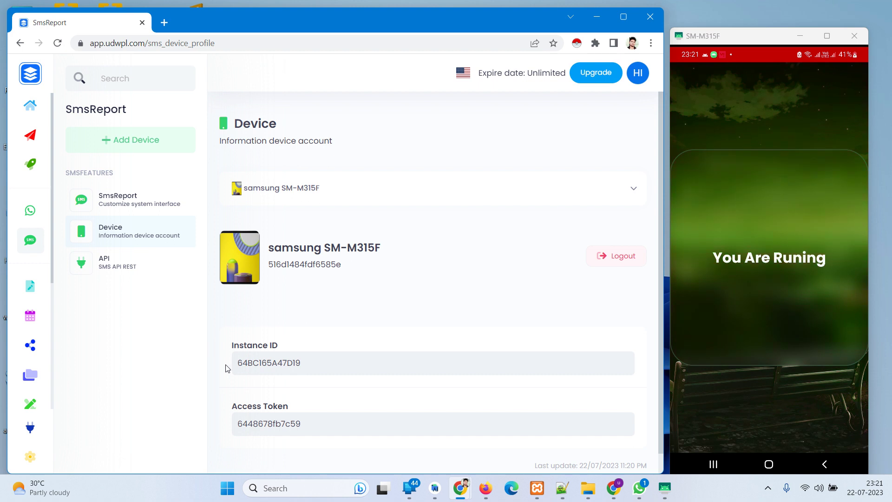
# Review the samsung device's instance ID and access token fields together with its name and device ID
pyautogui.doubleClick(264, 362)
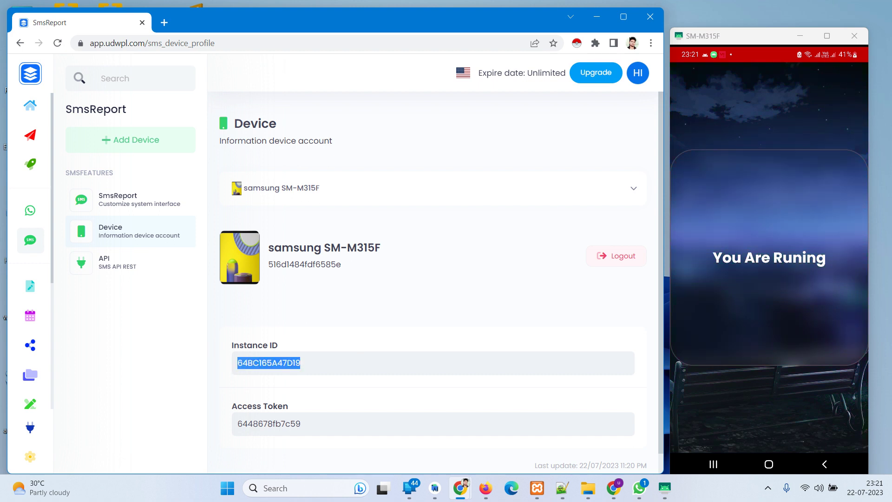
pyautogui.doubleClick(255, 421)
pyautogui.doubleClick(252, 373)
pyautogui.tripleClick(279, 249)
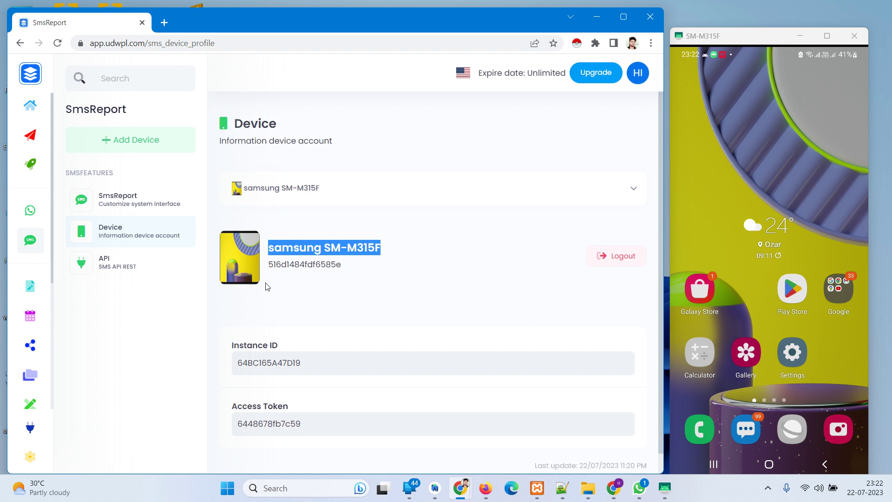
pyautogui.doubleClick(297, 263)
pyautogui.moveTo(269, 247); pyautogui.dragTo(347, 273)
pyautogui.click(283, 342)
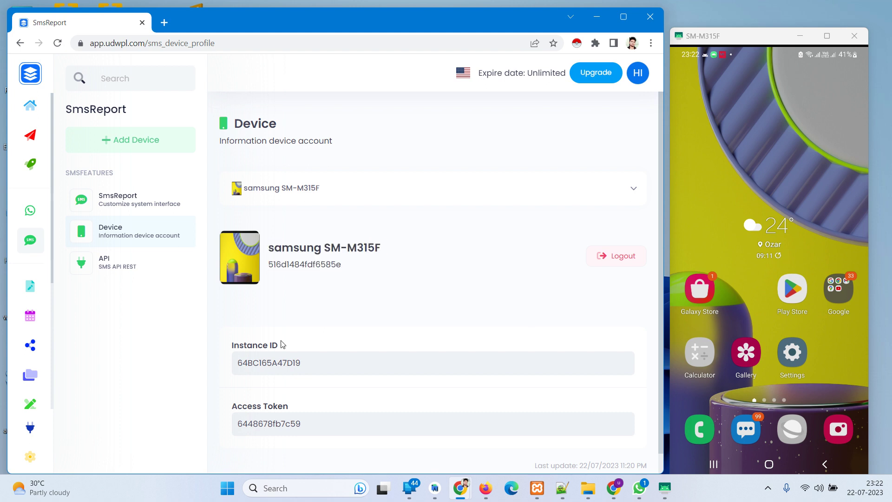
pyautogui.doubleClick(259, 360)
pyautogui.doubleClick(242, 423)
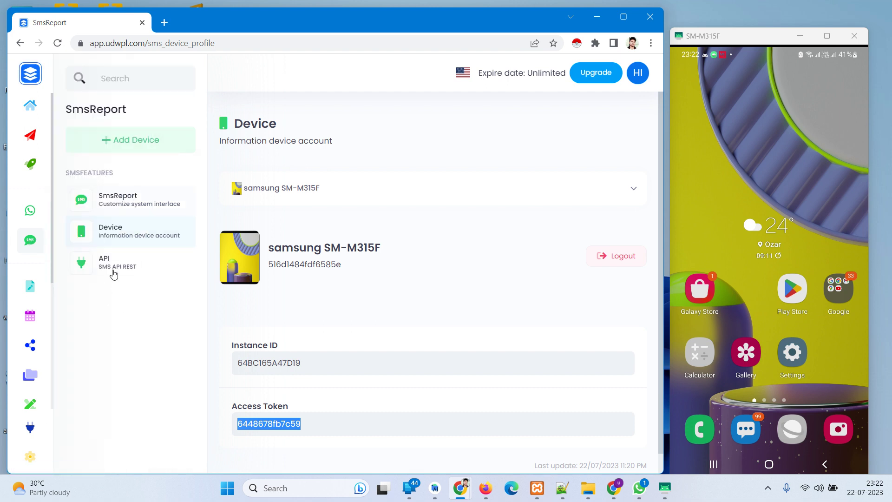
# Switch from SMS to the WhatsApp section and view its REST API documentation
pyautogui.moveTo(139, 172)
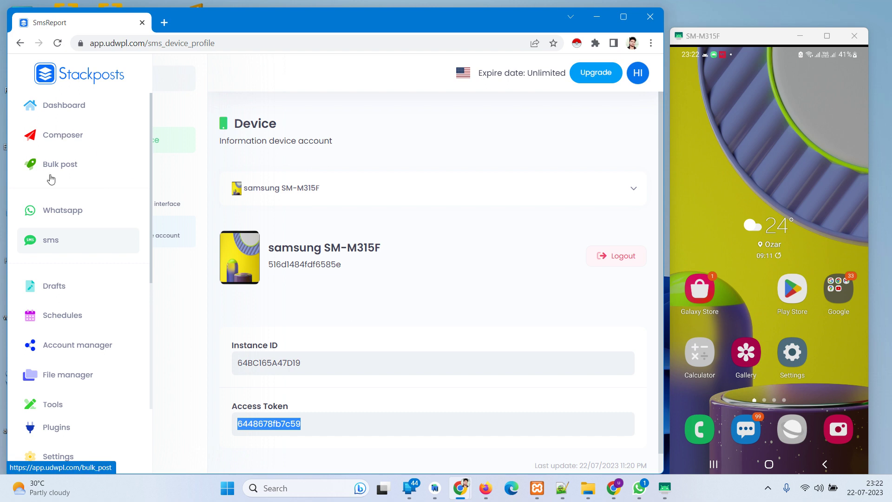
pyautogui.click(54, 210)
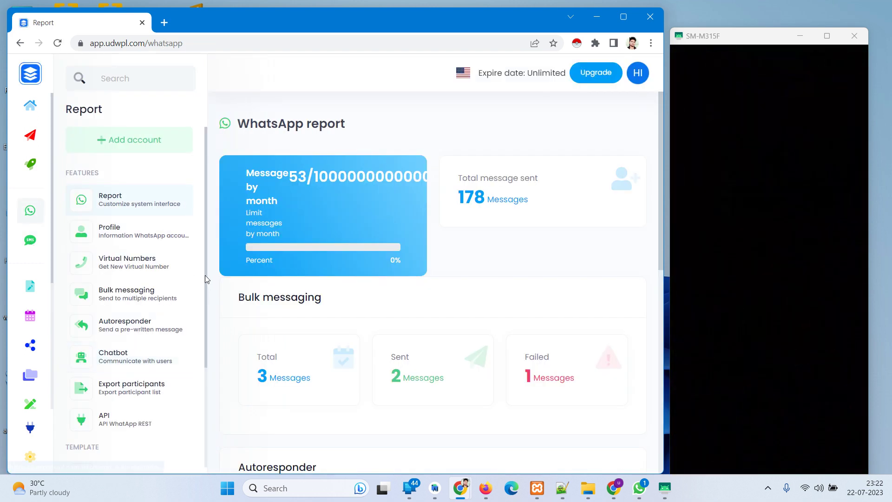
pyautogui.scroll(-3, 205, 341)
pyautogui.click(121, 283)
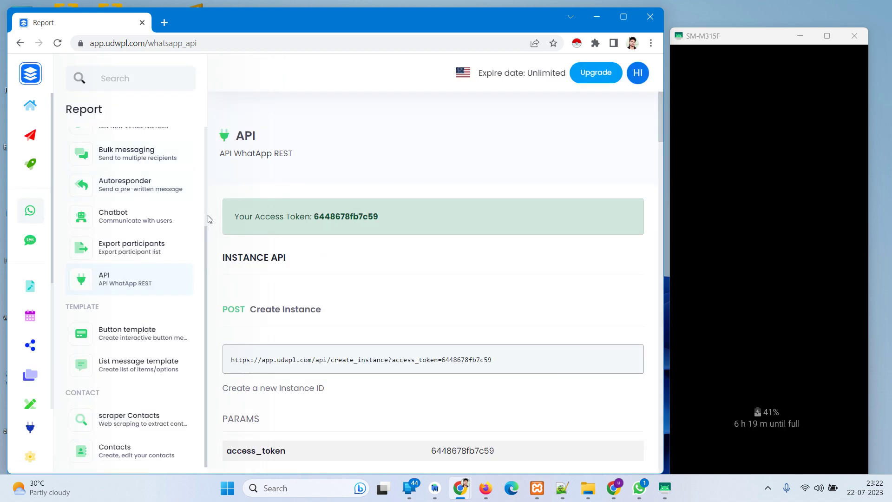
pyautogui.scroll(3, 205, 210)
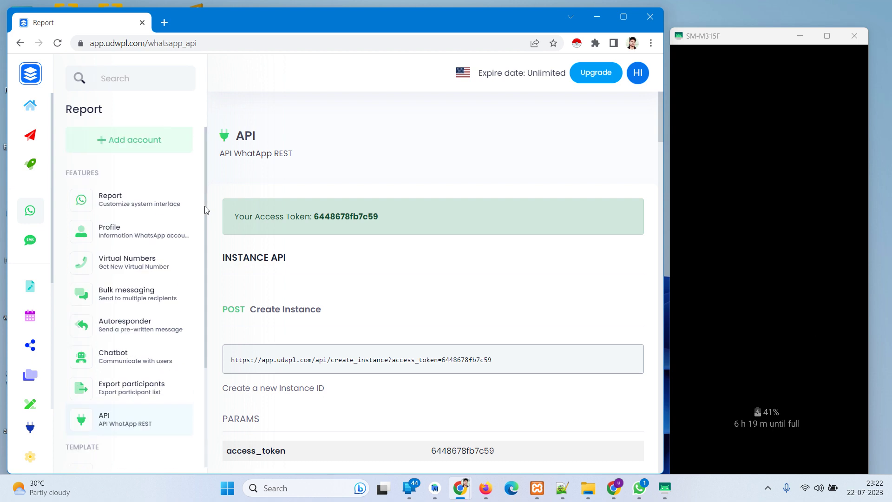
# Open the virtual numbers list and view the messages of the india number
pyautogui.click(127, 258)
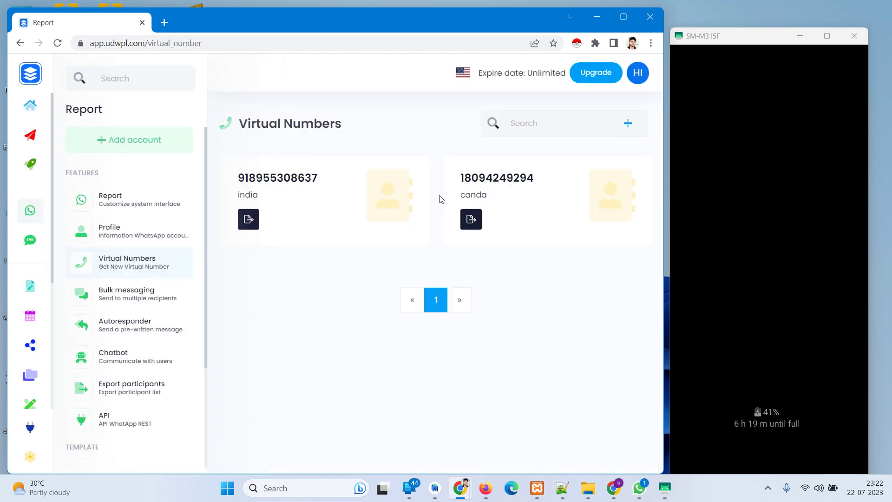
pyautogui.click(250, 221)
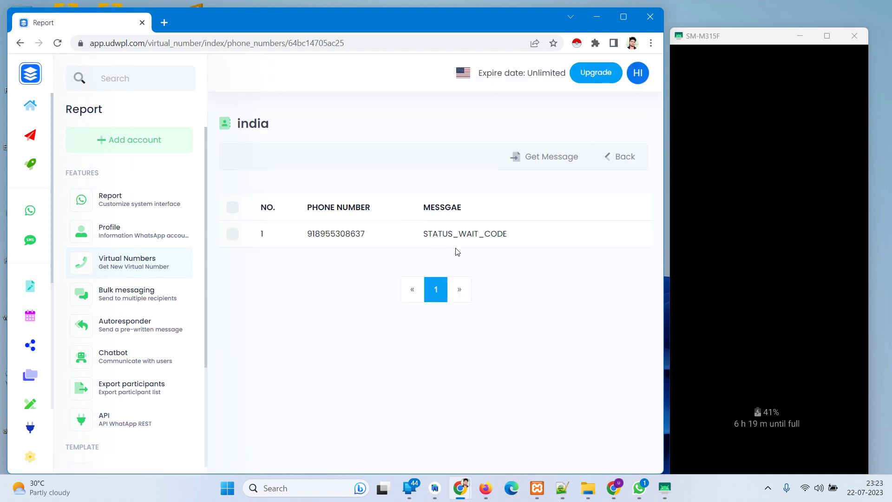
# Open the messages of the canda virtual number and examine the received WhatsApp verification SMS and its phone number
pyautogui.click(19, 43)
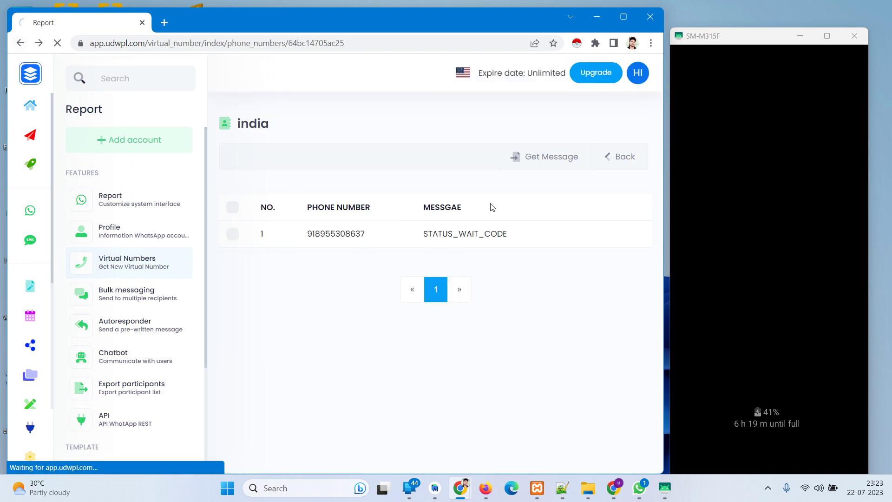
pyautogui.click(472, 223)
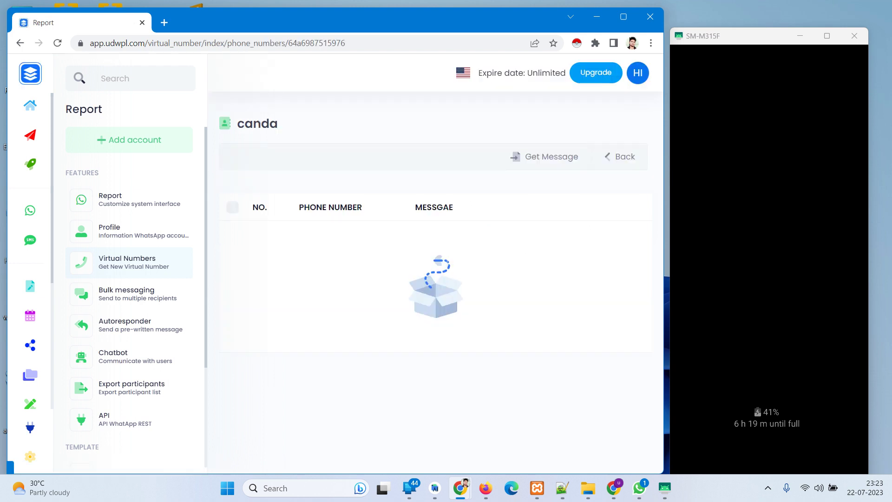
pyautogui.moveTo(423, 233); pyautogui.dragTo(487, 284)
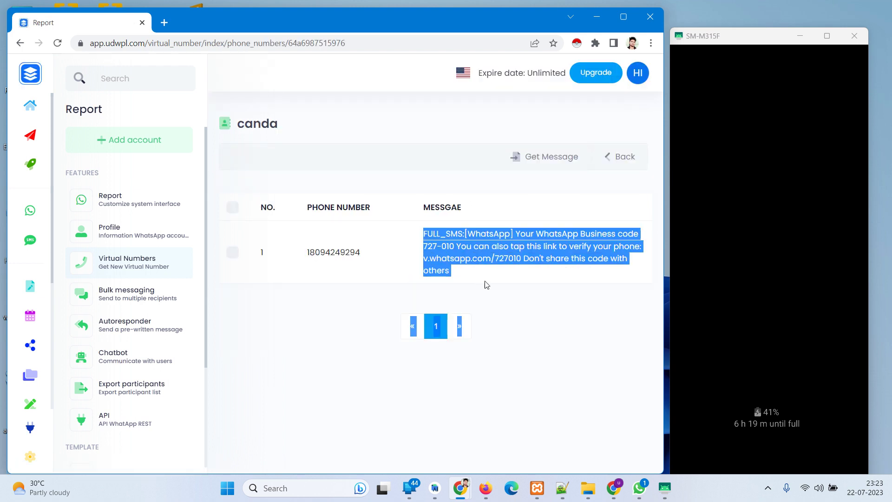
pyautogui.click(532, 255)
pyautogui.doubleClick(492, 240)
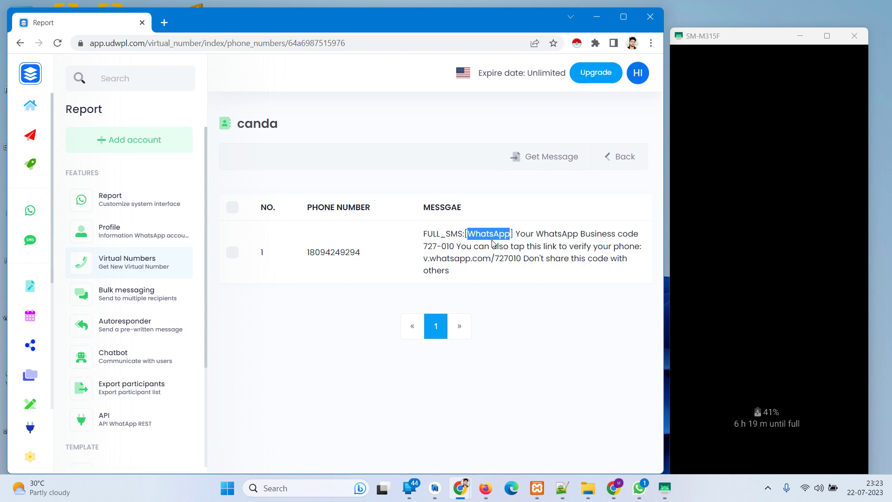
pyautogui.doubleClick(580, 246)
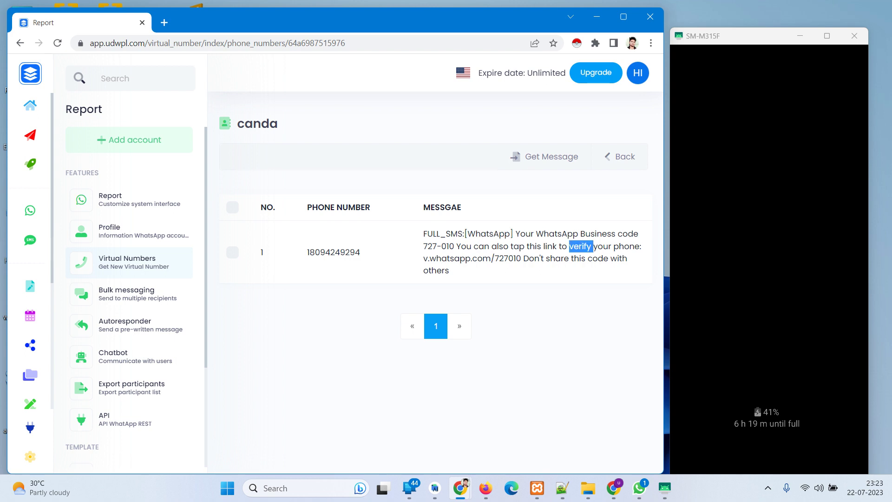
pyautogui.moveTo(422, 247); pyautogui.dragTo(448, 246)
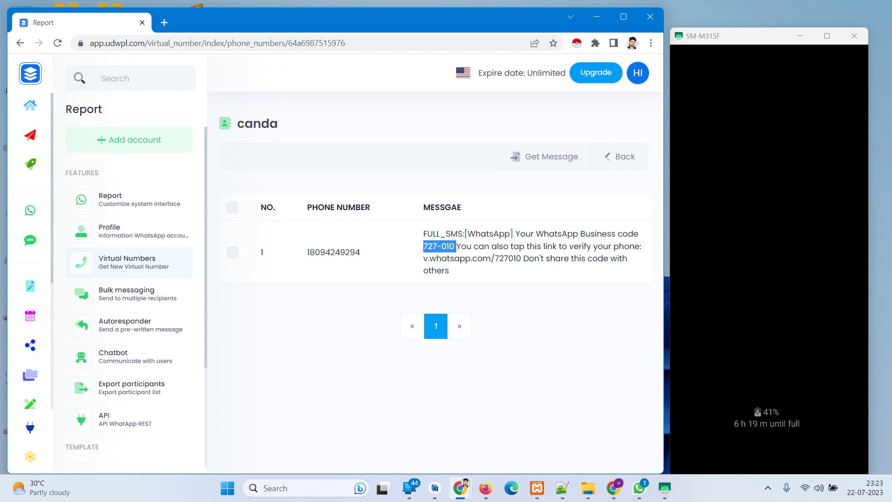
pyautogui.doubleClick(339, 252)
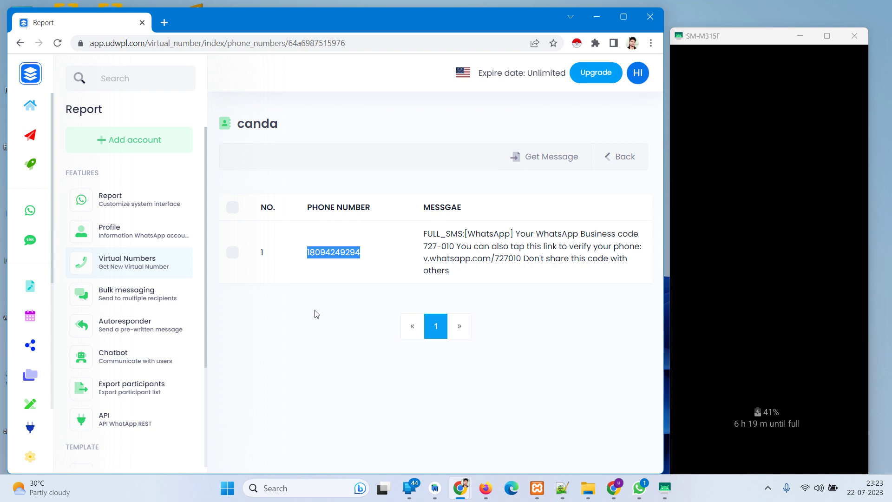
# Open the scraper Contacts page in the WhatsApp section and view its contact groups and the available features
pyautogui.scroll(-3, 199, 413)
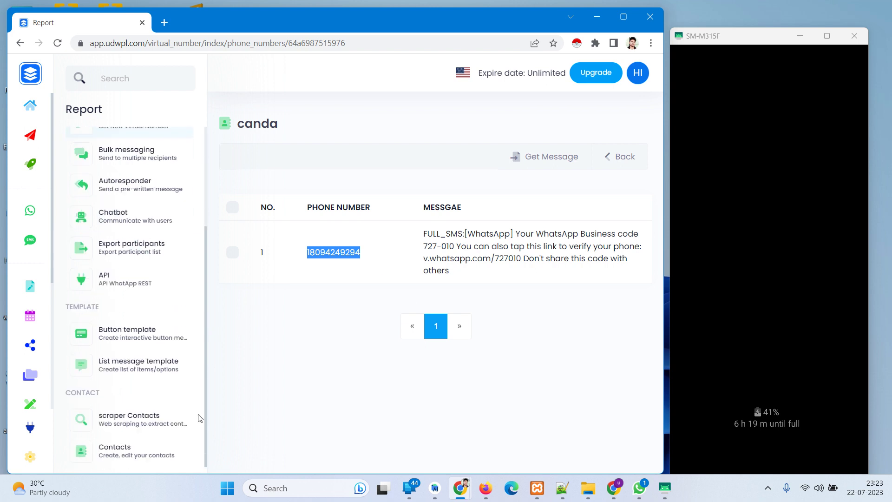
pyautogui.click(203, 419)
pyautogui.click(161, 423)
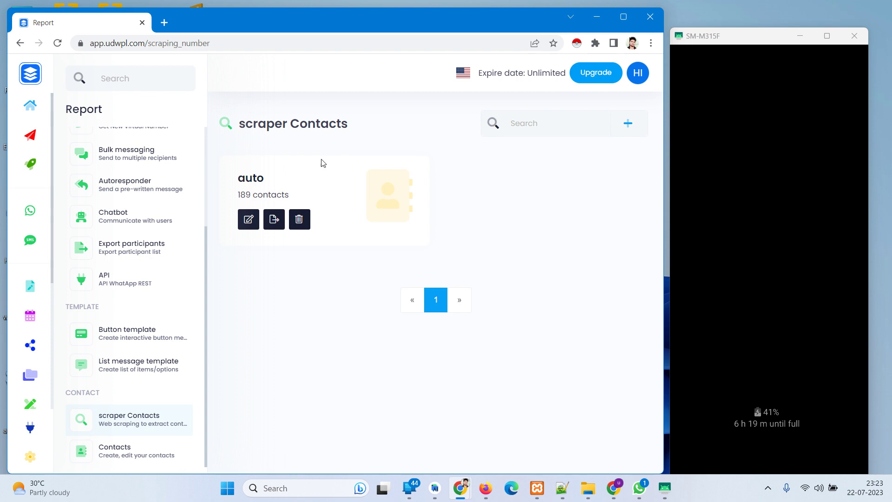
pyautogui.moveTo(241, 123); pyautogui.dragTo(372, 134)
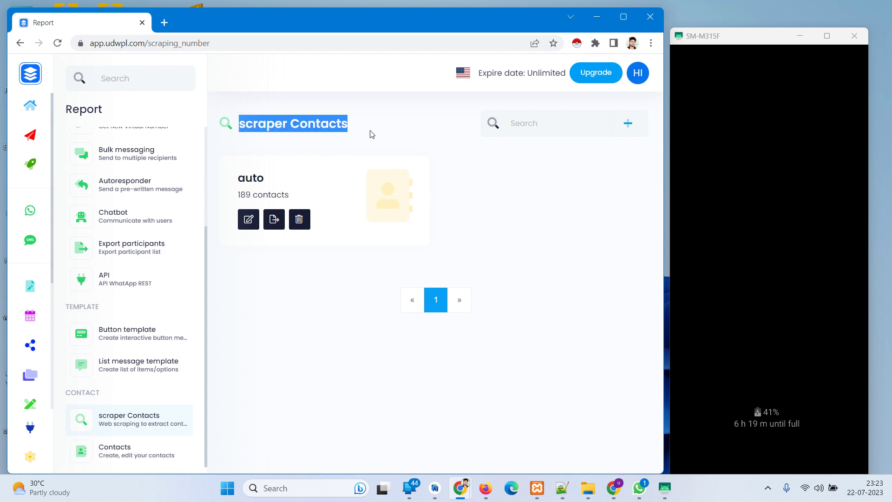
pyautogui.scroll(3, 205, 156)
pyautogui.scroll(-3, 199, 136)
pyautogui.scroll(3, 199, 136)
# Return to the dashboard and maximize the browser window
pyautogui.moveTo(30, 105)
pyautogui.click(65, 104)
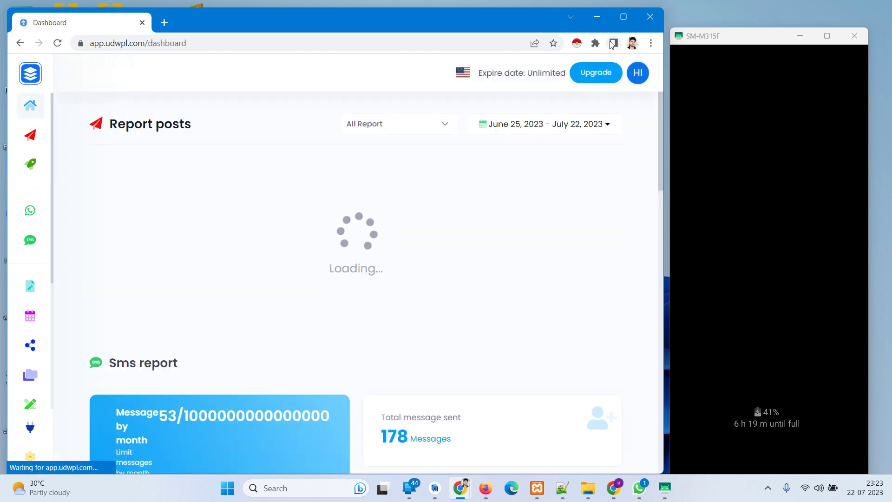
pyautogui.click(613, 24)
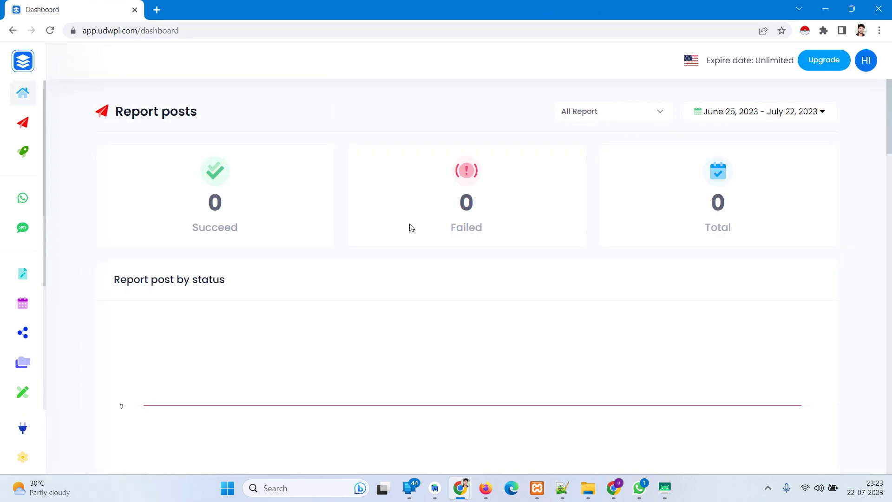
# Examine all entries of the main navigation menu, from Dashboard and Composer down to Memberships and Users
pyautogui.moveTo(31, 152)
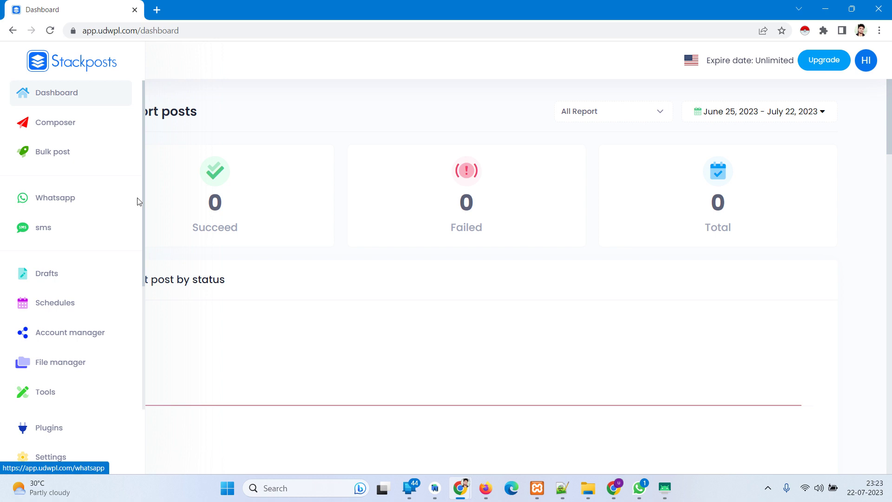
pyautogui.scroll(-4, 137, 326)
pyautogui.scroll(4, 139, 186)
pyautogui.scroll(-4, 137, 346)
pyautogui.scroll(4, 136, 198)
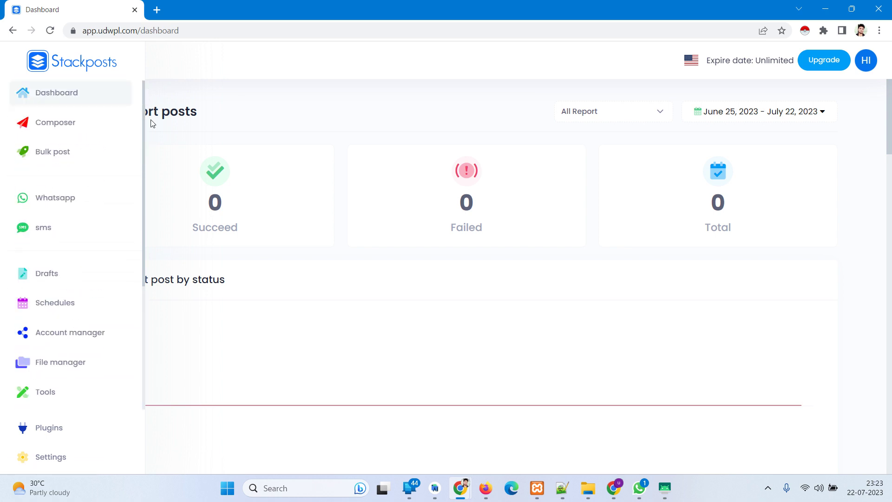
pyautogui.scroll(-4, 125, 191)
pyautogui.scroll(2, 138, 350)
pyautogui.scroll(2, 137, 325)
pyautogui.scroll(-4, 142, 335)
pyautogui.moveTo(1, 155)
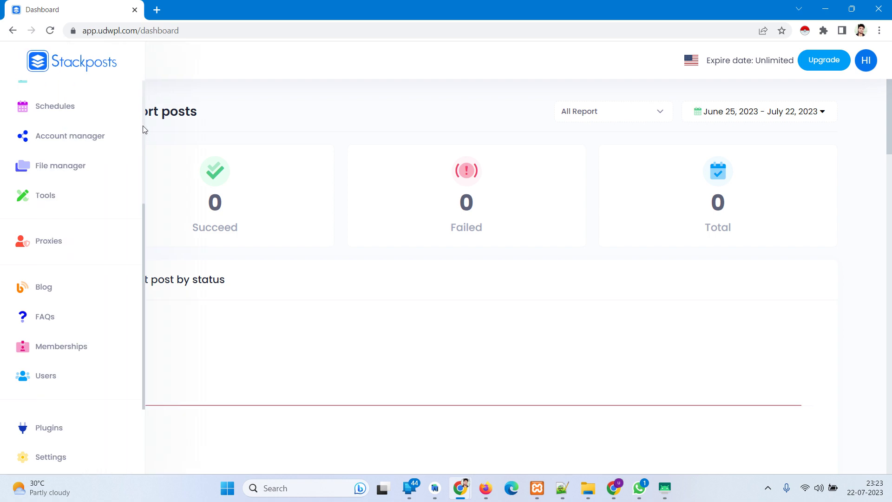
pyautogui.scroll(4, 143, 126)
pyautogui.scroll(-3, 143, 125)
pyautogui.scroll(3, 143, 125)
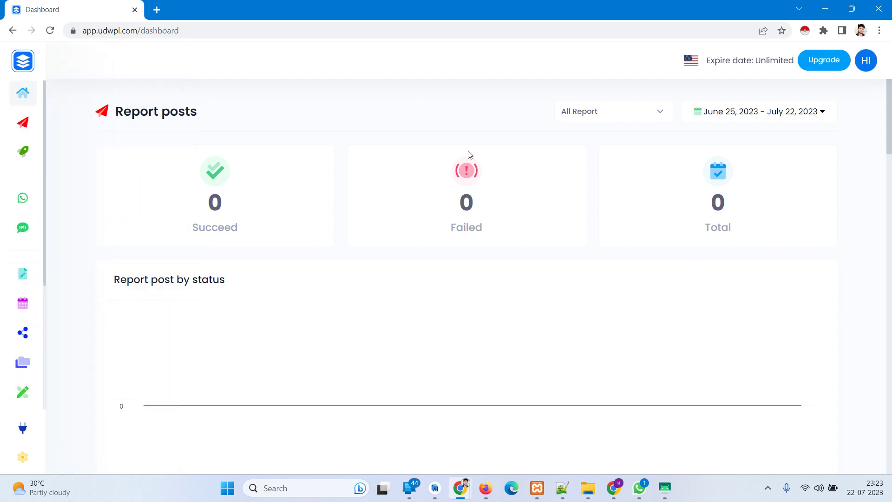
# Show the options available for the signed-in user's account
pyautogui.click(867, 59)
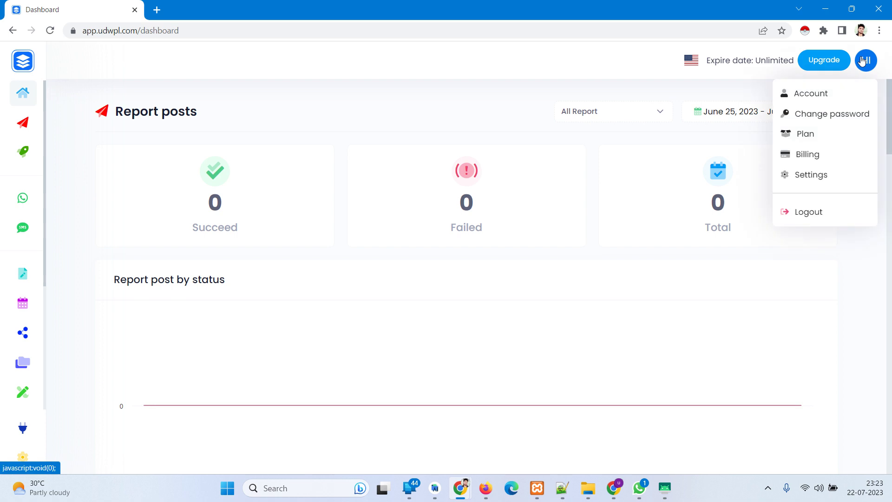